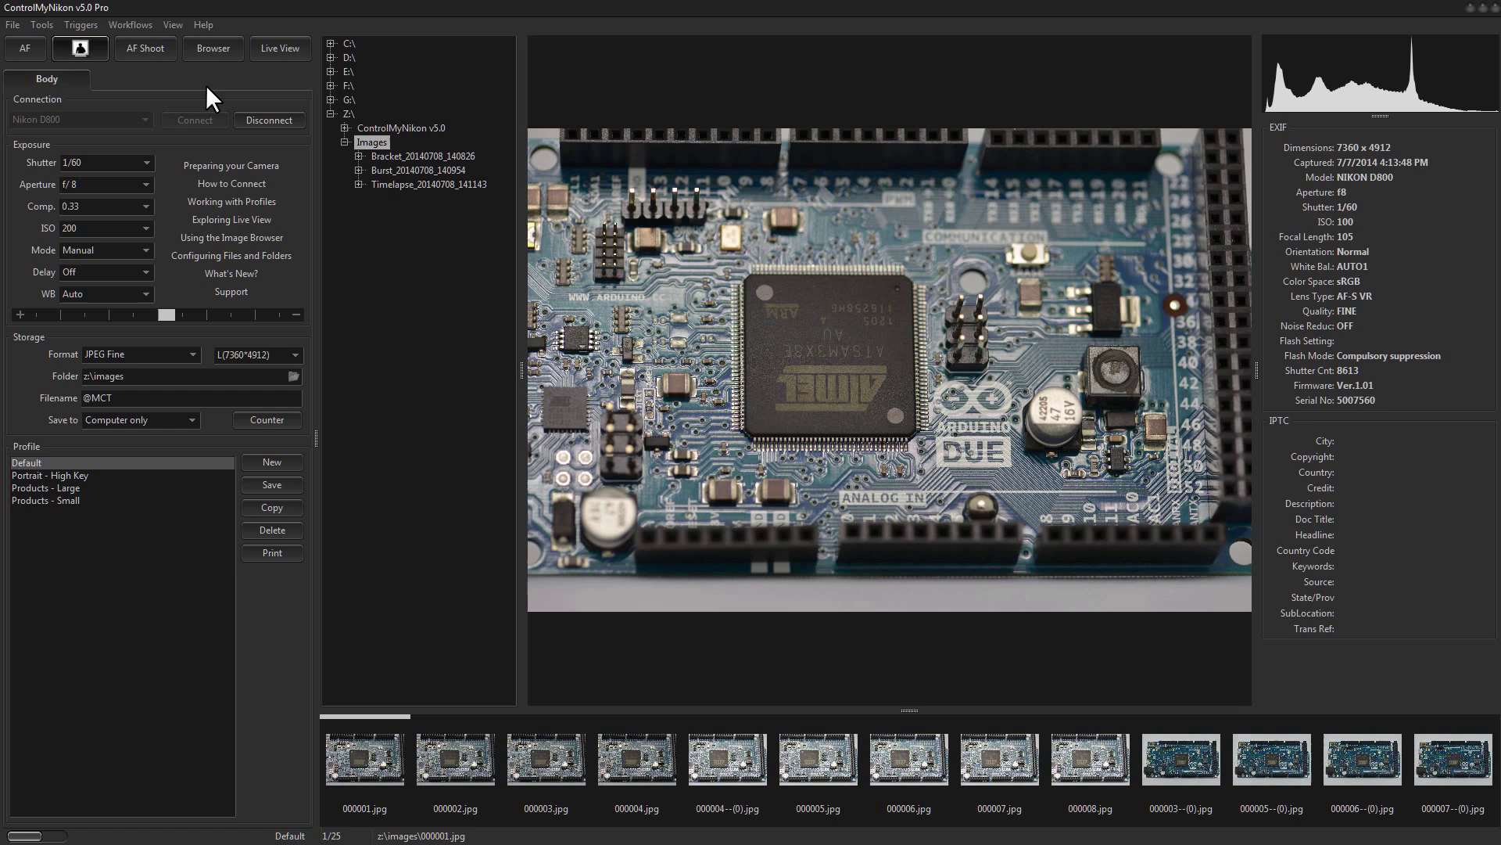
- Widen the photo preview panel by pushing both side splitters outward
left_click_drag(1253, 372, 1311, 379)
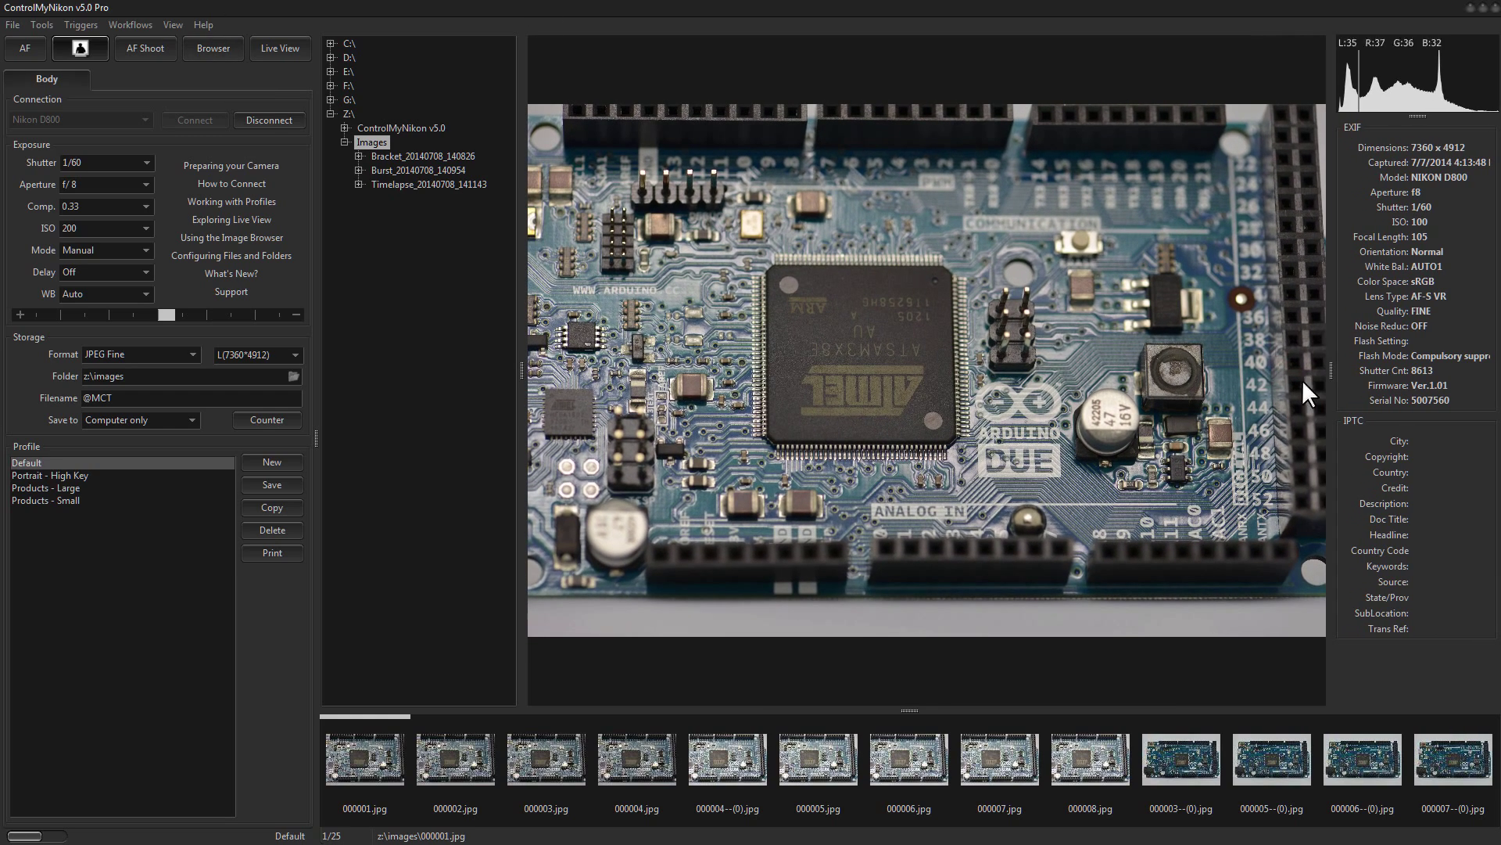
left_click_drag(521, 358, 495, 358)
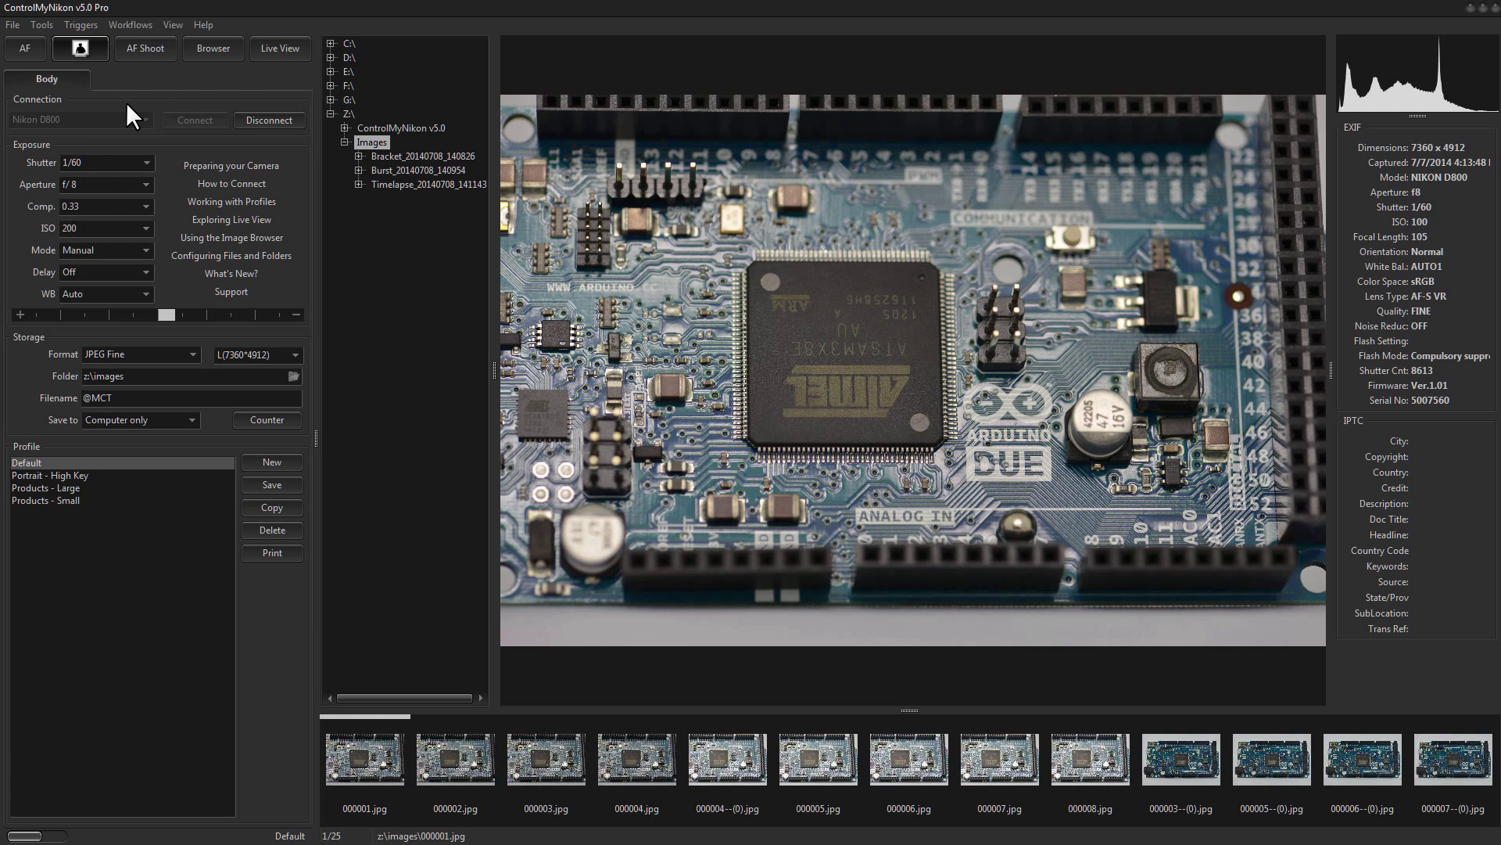
- Open and close the live feed, then run a single autofocus on the D800
left_click(283, 47)
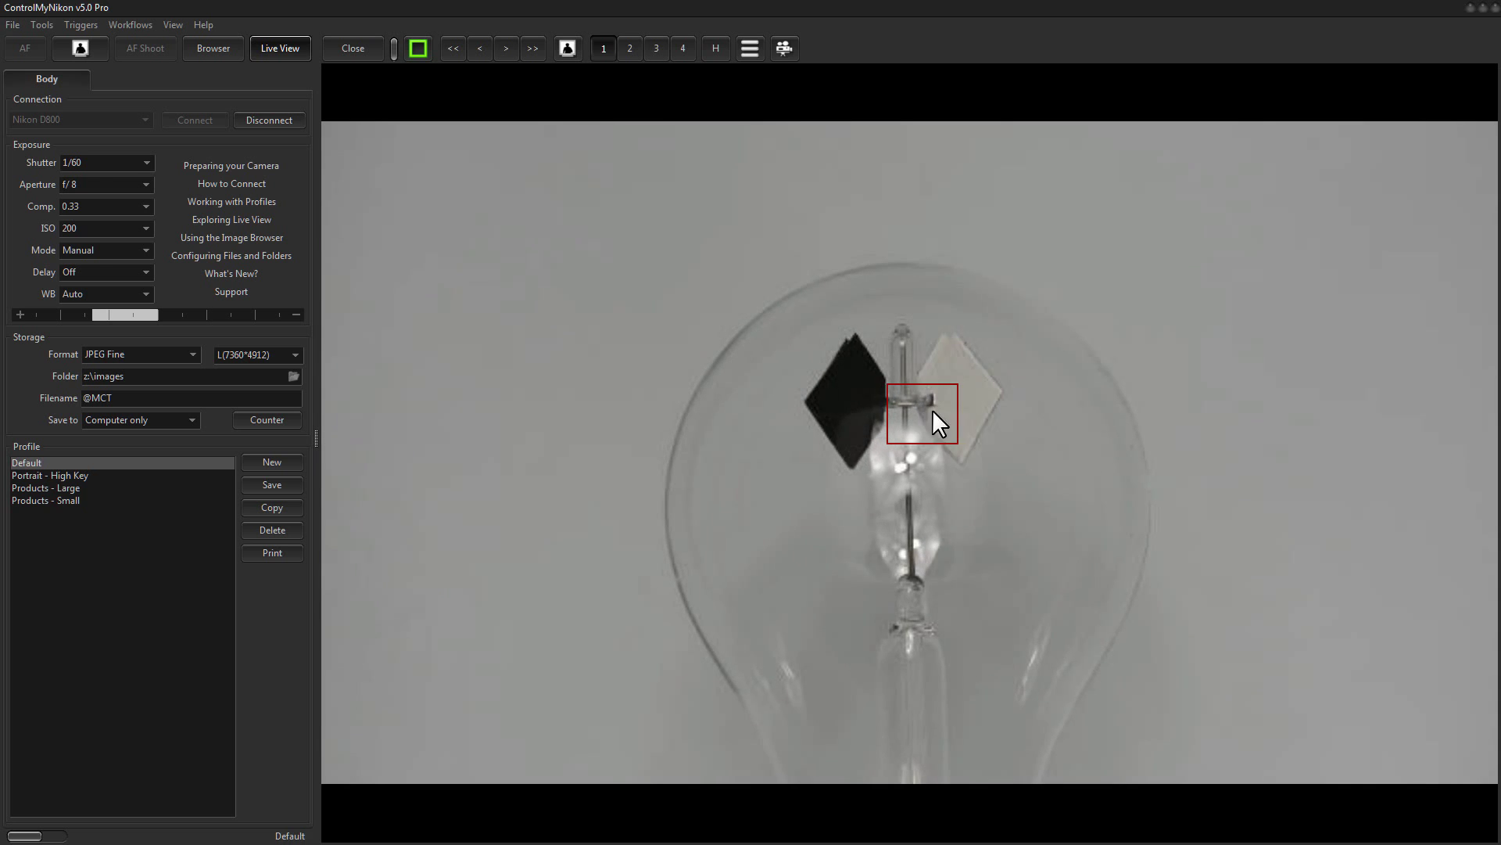
left_click(336, 49)
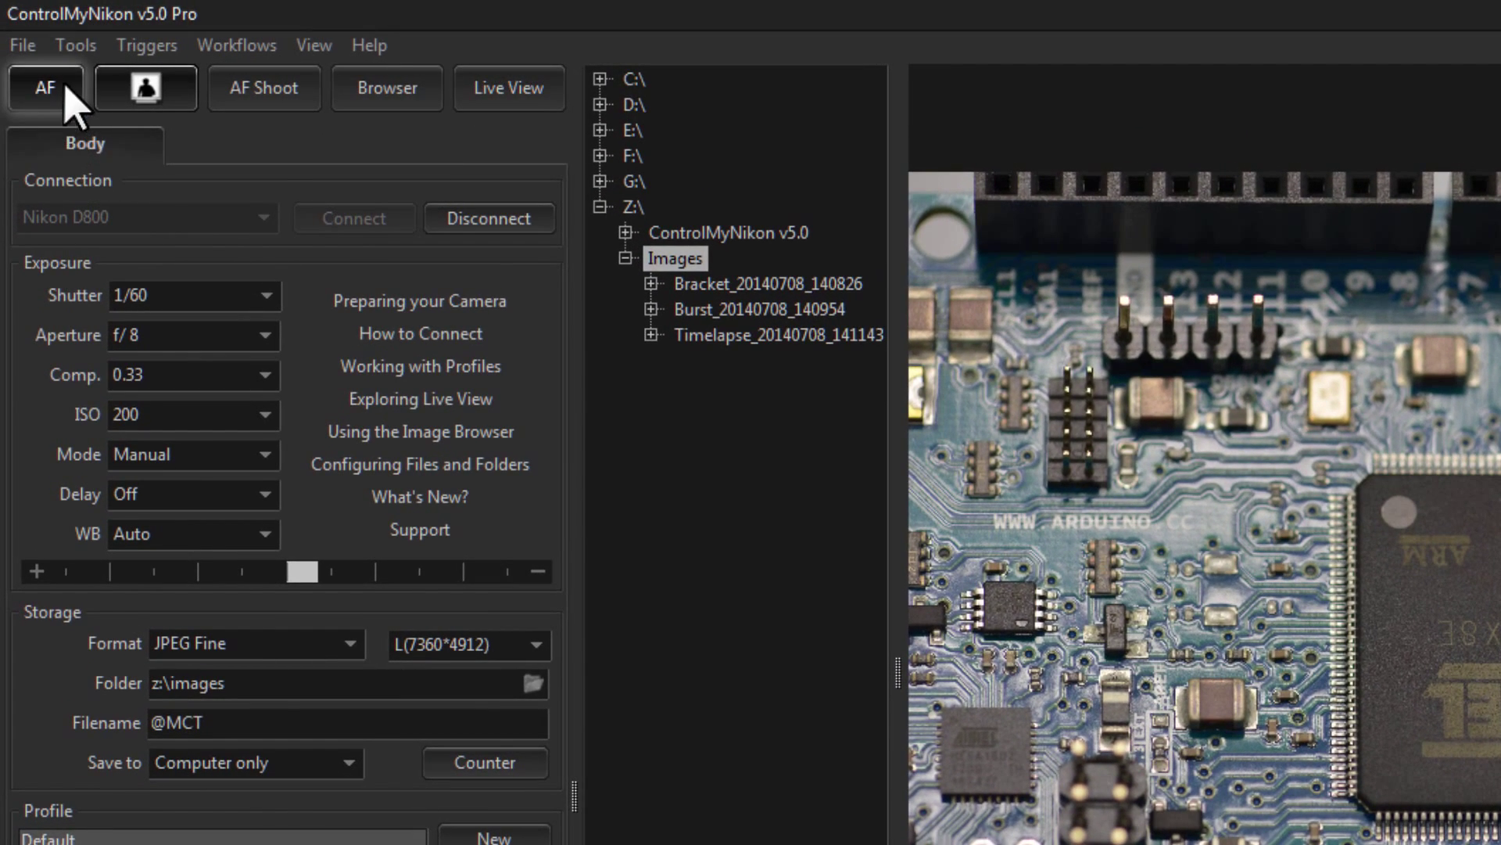
left_click(45, 101)
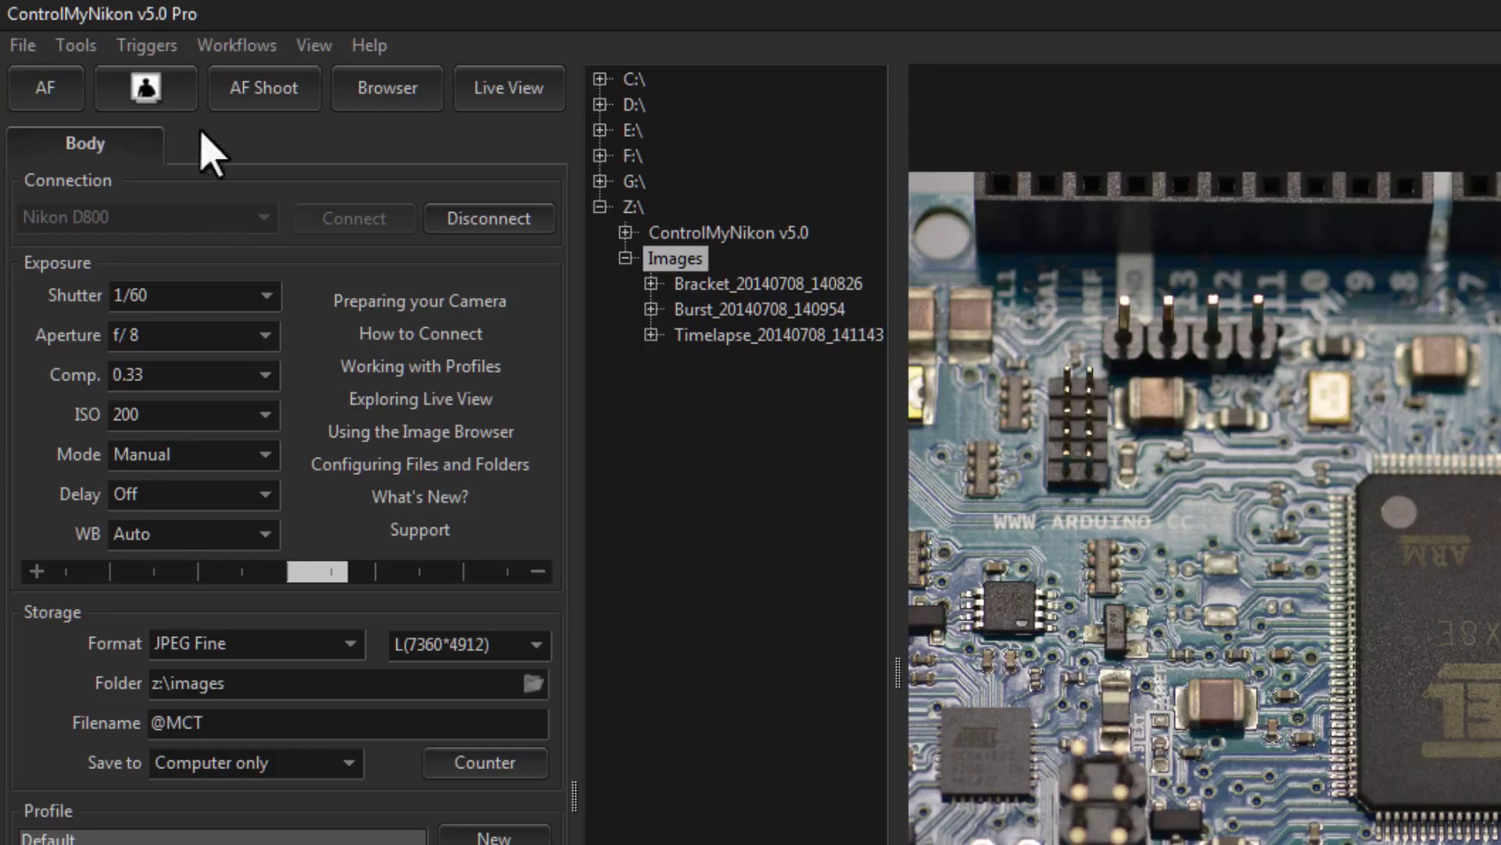
- Autofocus and shoot a new radiometer photo, which arrives as 000020.jpg
left_click(262, 96)
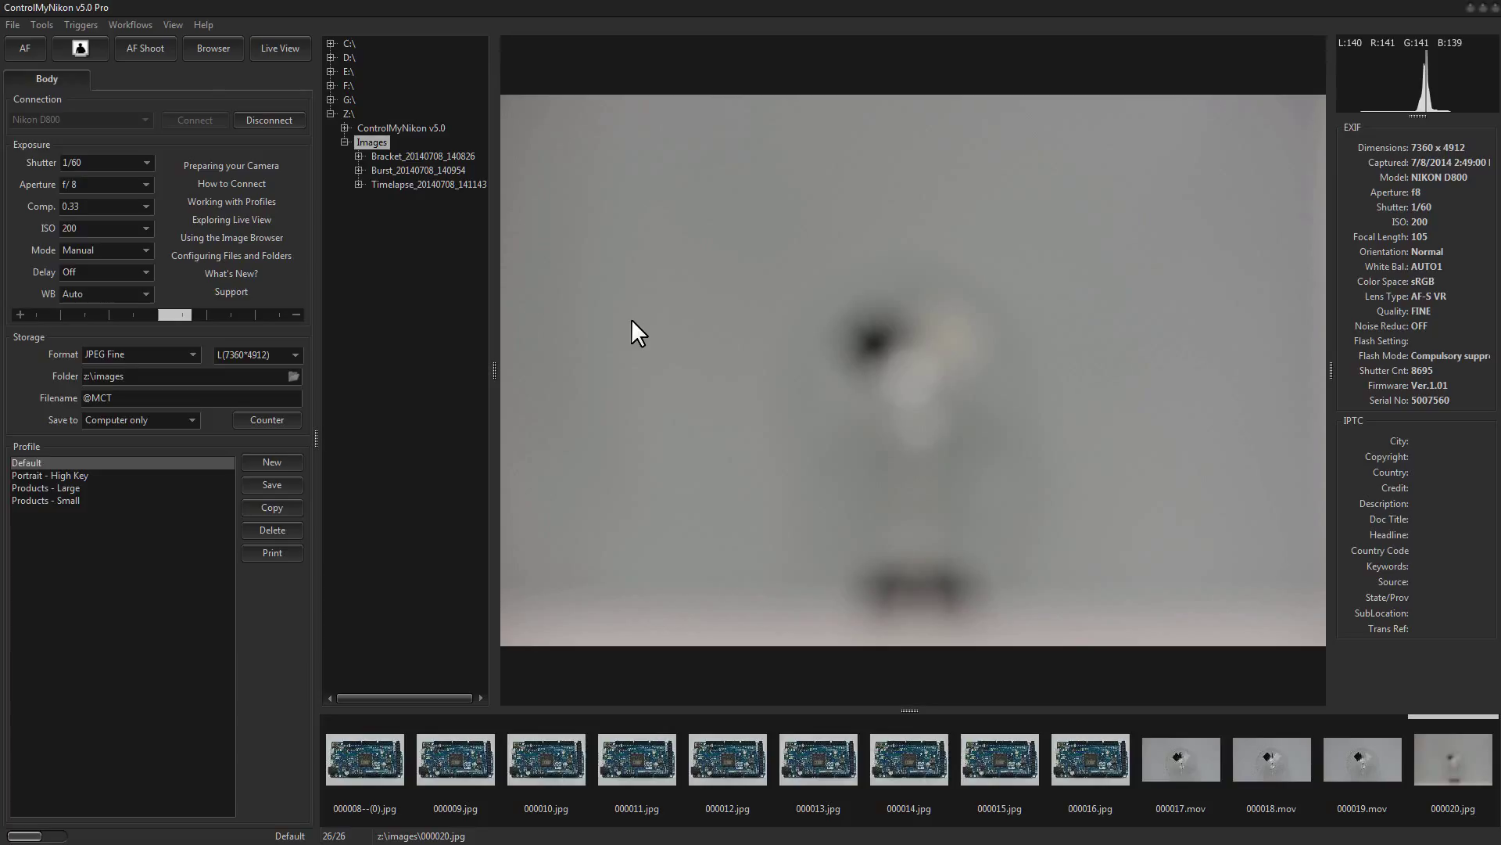
- Turn on Live View and center the red focus box on the radiometer's dark vane
left_click(284, 50)
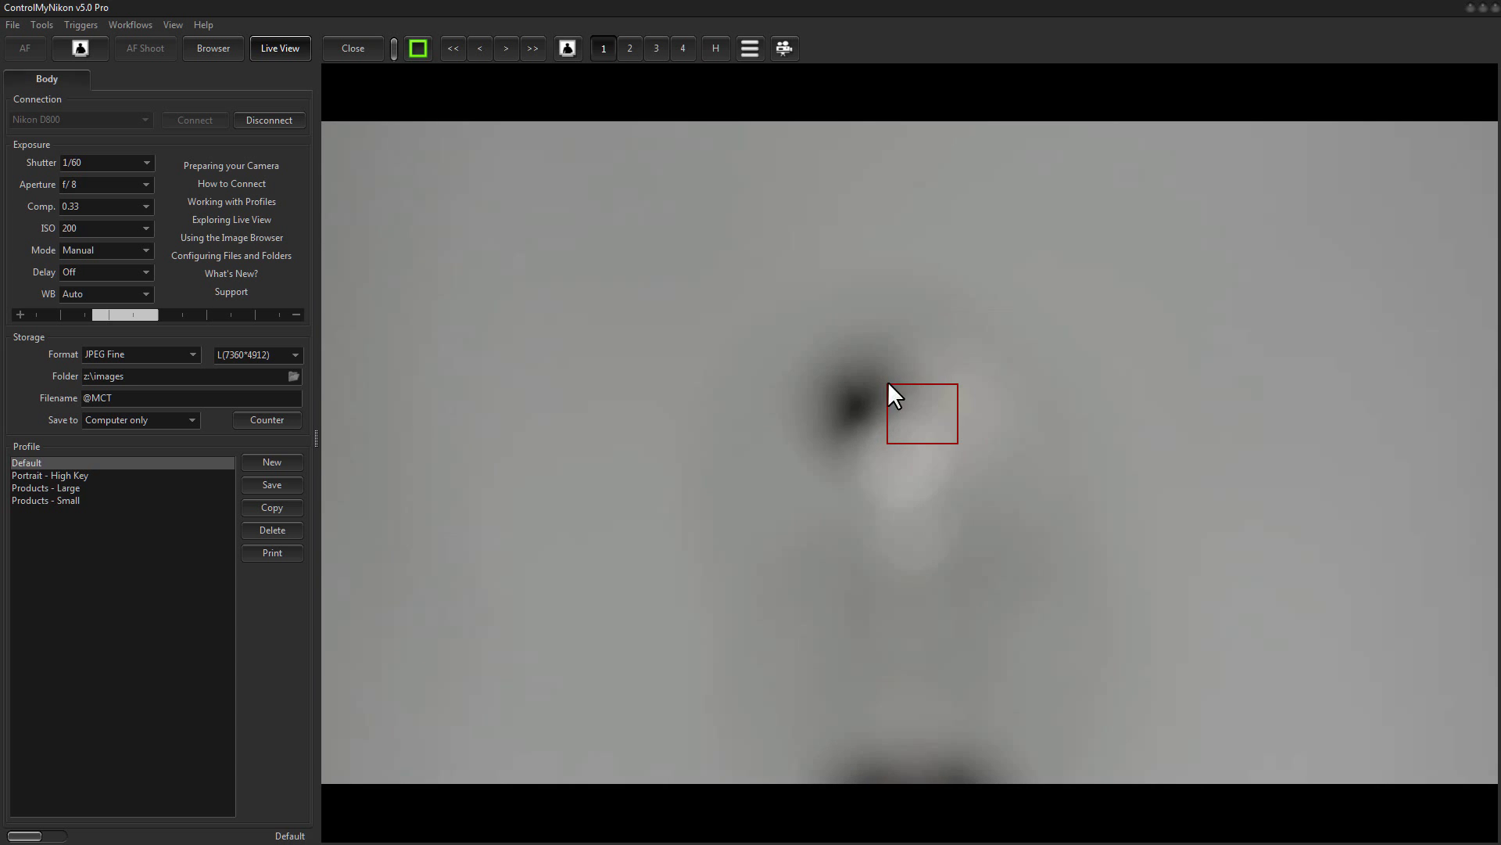
left_click(834, 421)
left_click(709, 346)
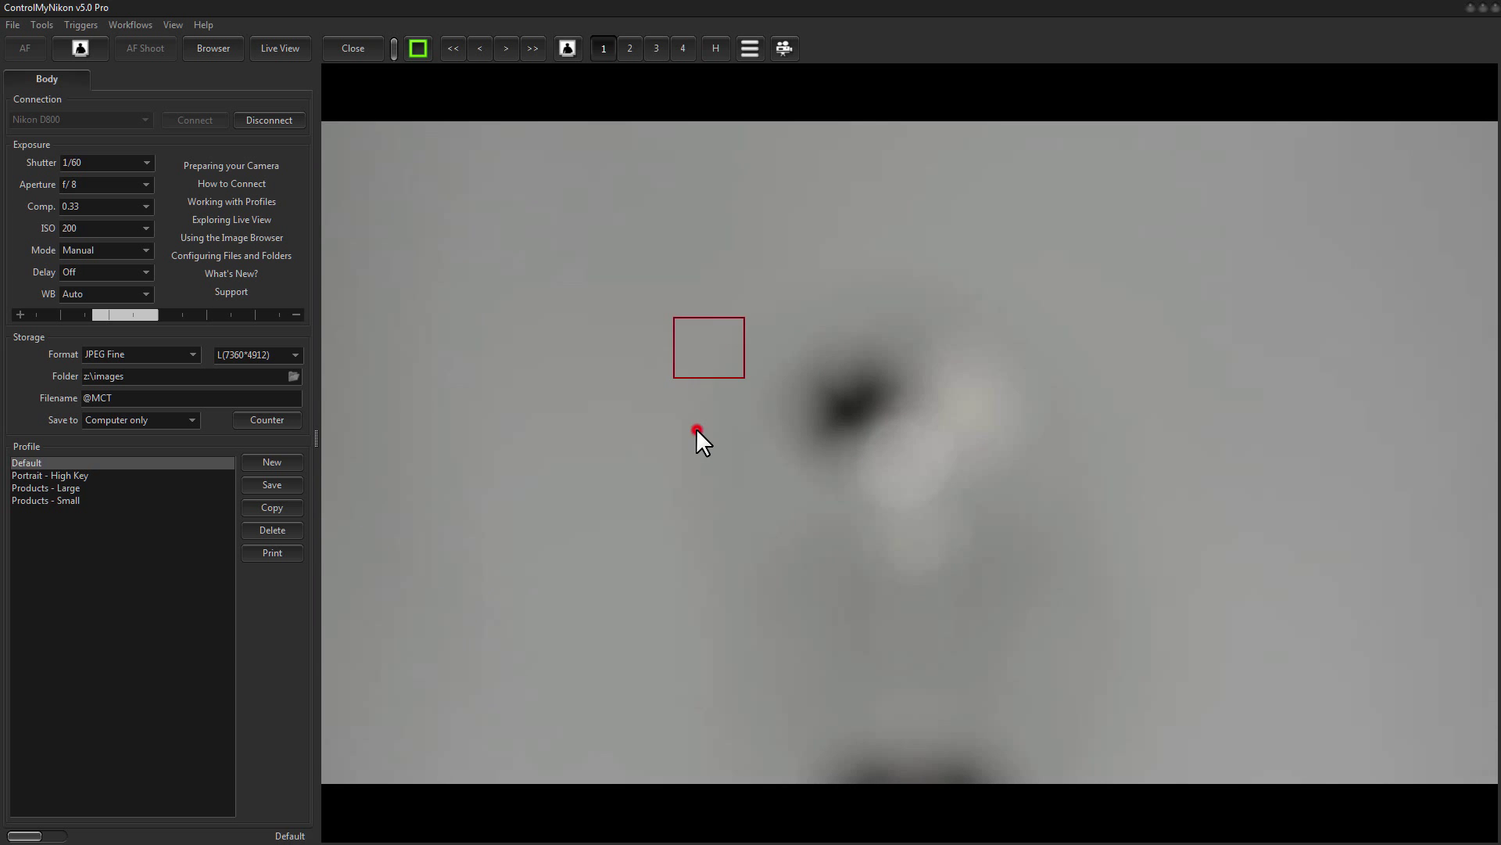
left_click(696, 429)
left_click(844, 488)
left_click(972, 510)
left_click(993, 434)
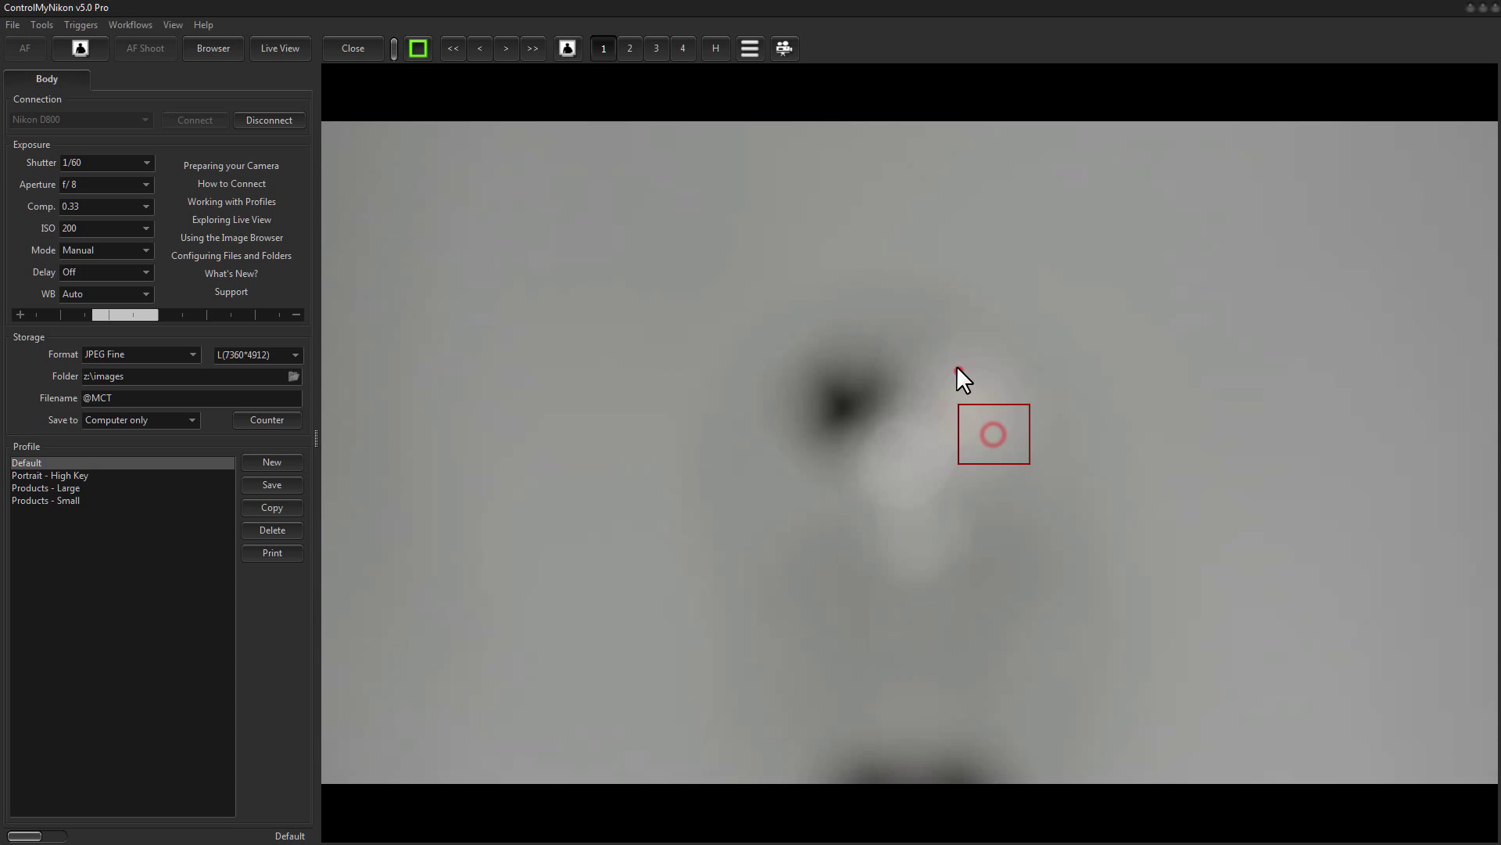
left_click(958, 367)
left_click(864, 324)
left_click(831, 392)
left_click(856, 413)
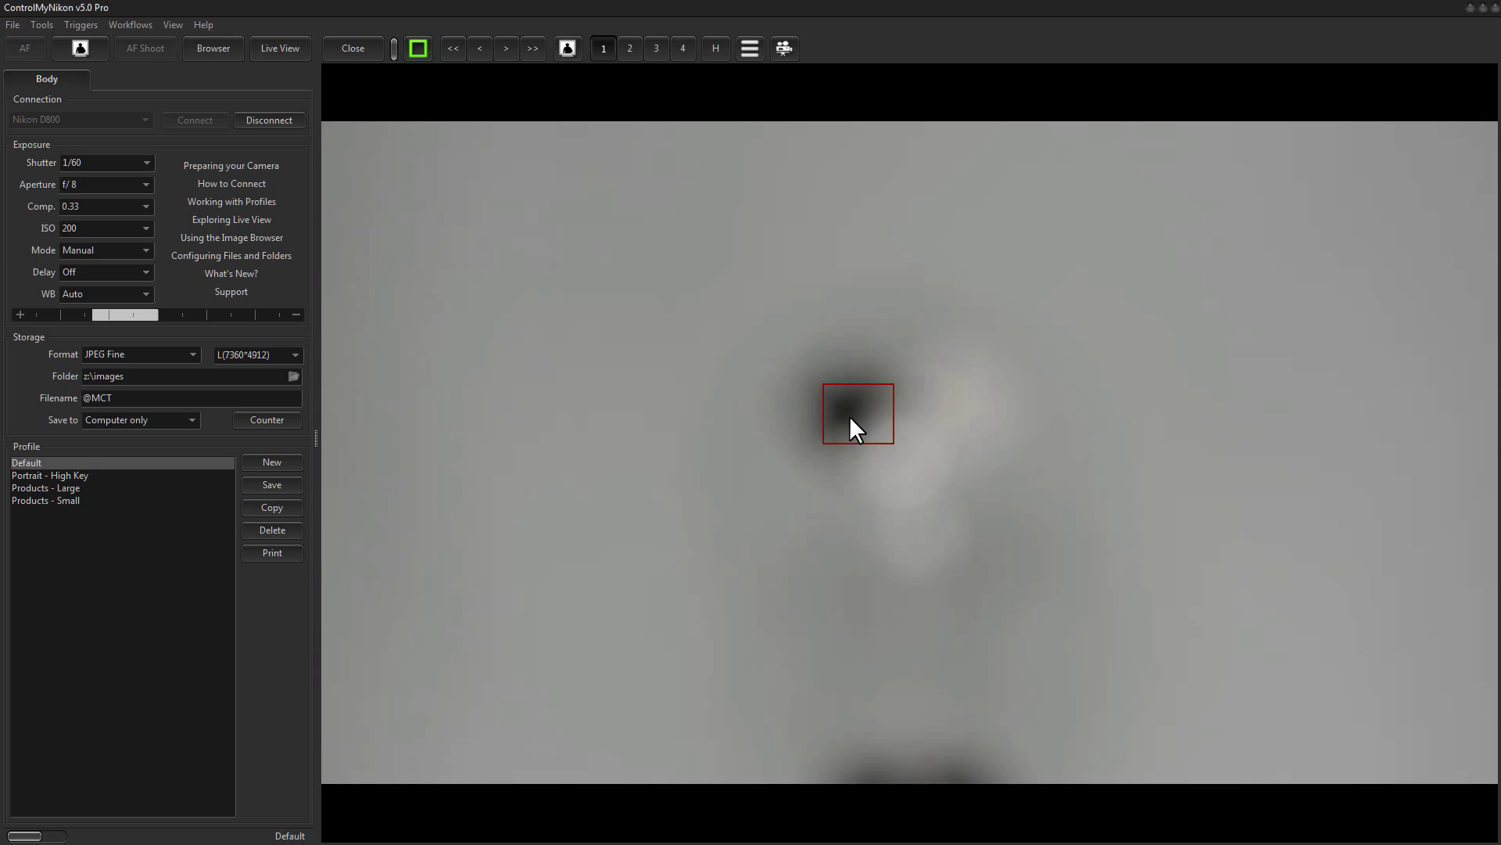
- Autofocus on the dark vane, the central stem, and the background left of the bulb
left_click(853, 411)
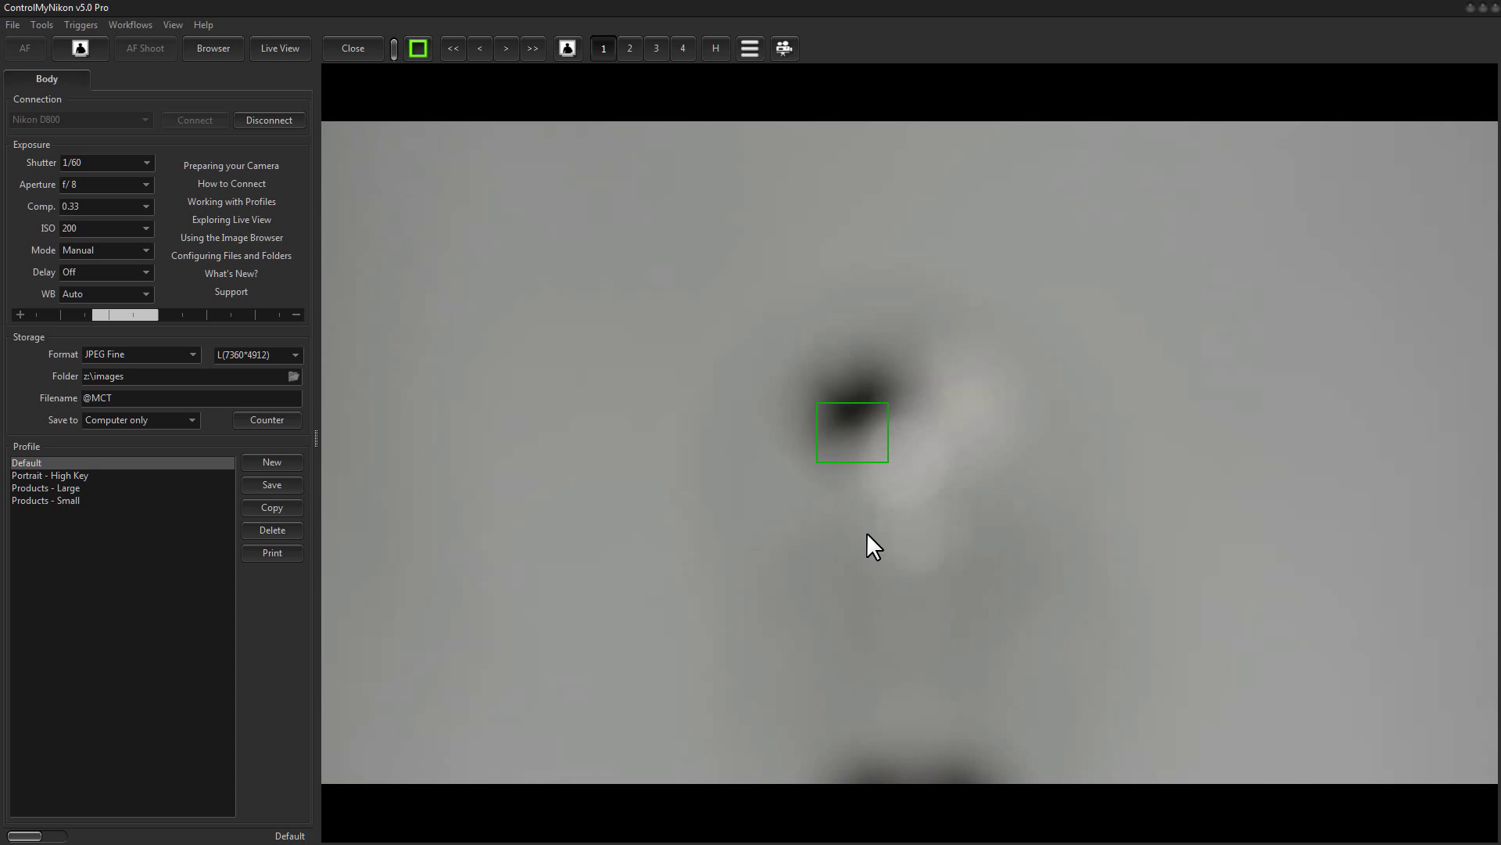
left_click(875, 570)
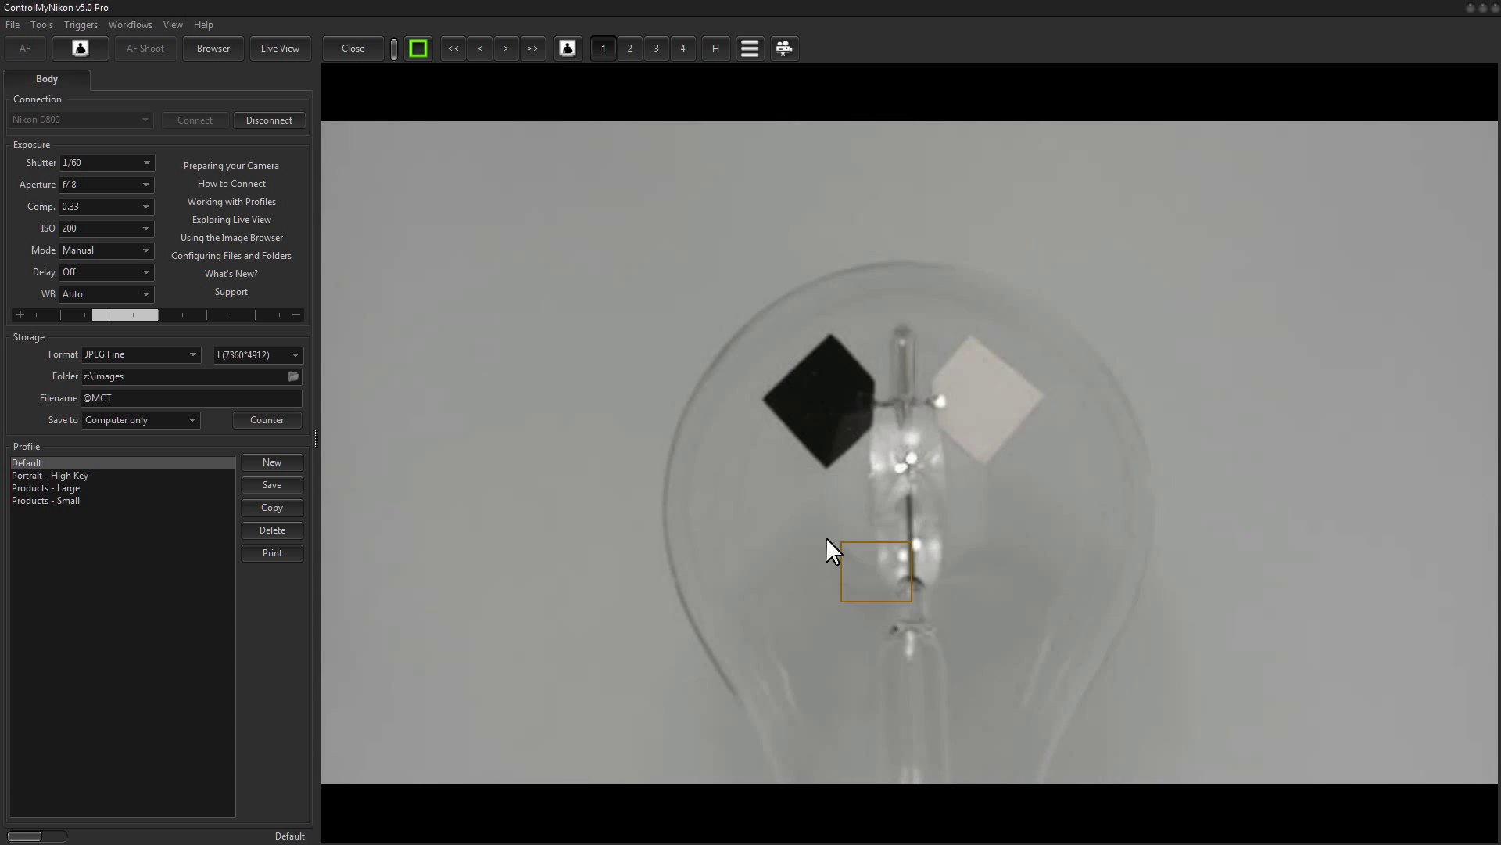
left_click(872, 404)
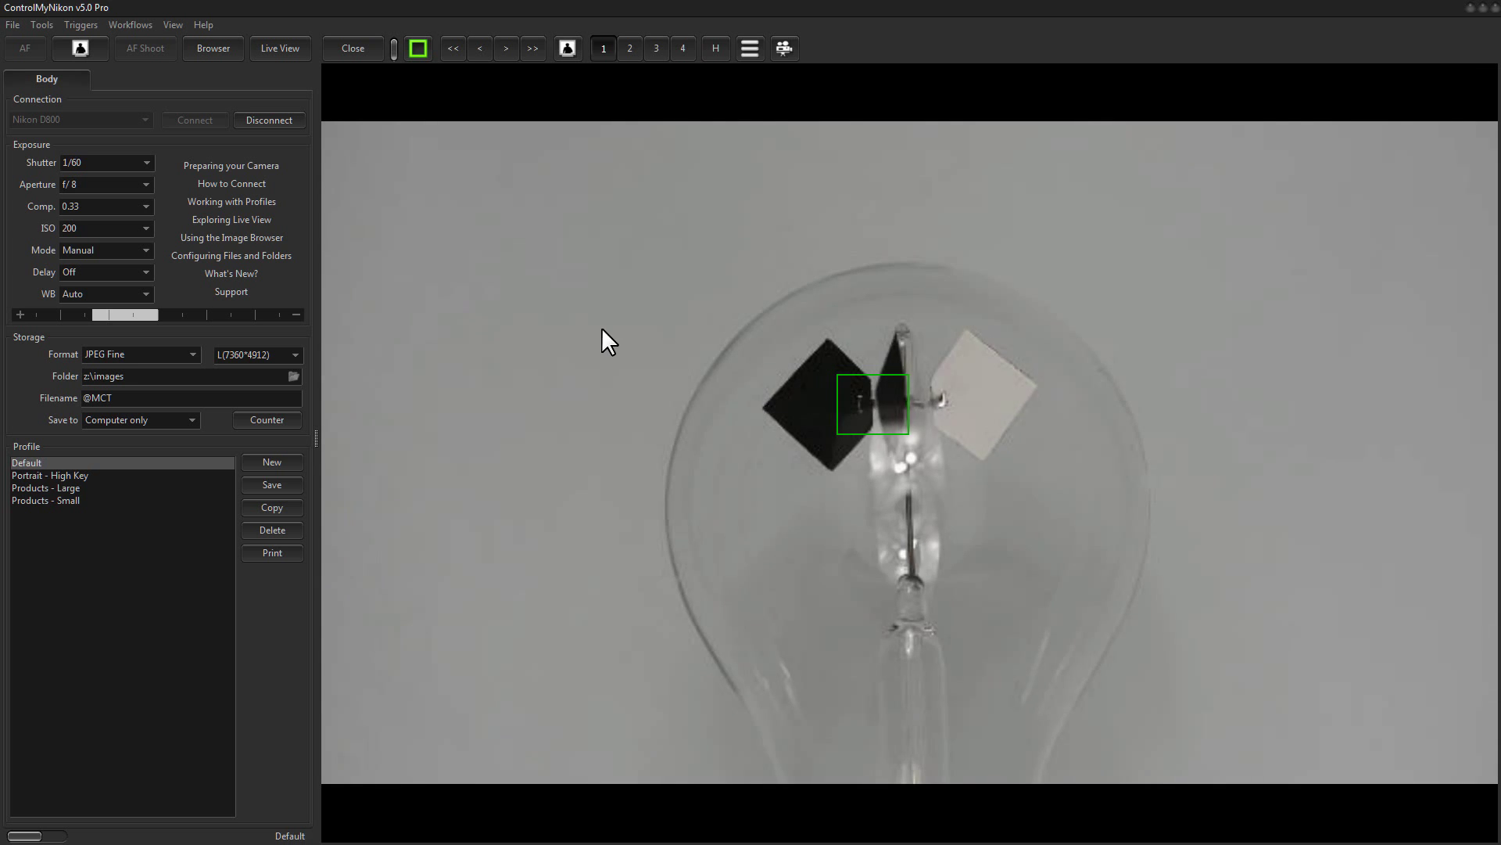
left_click(603, 337)
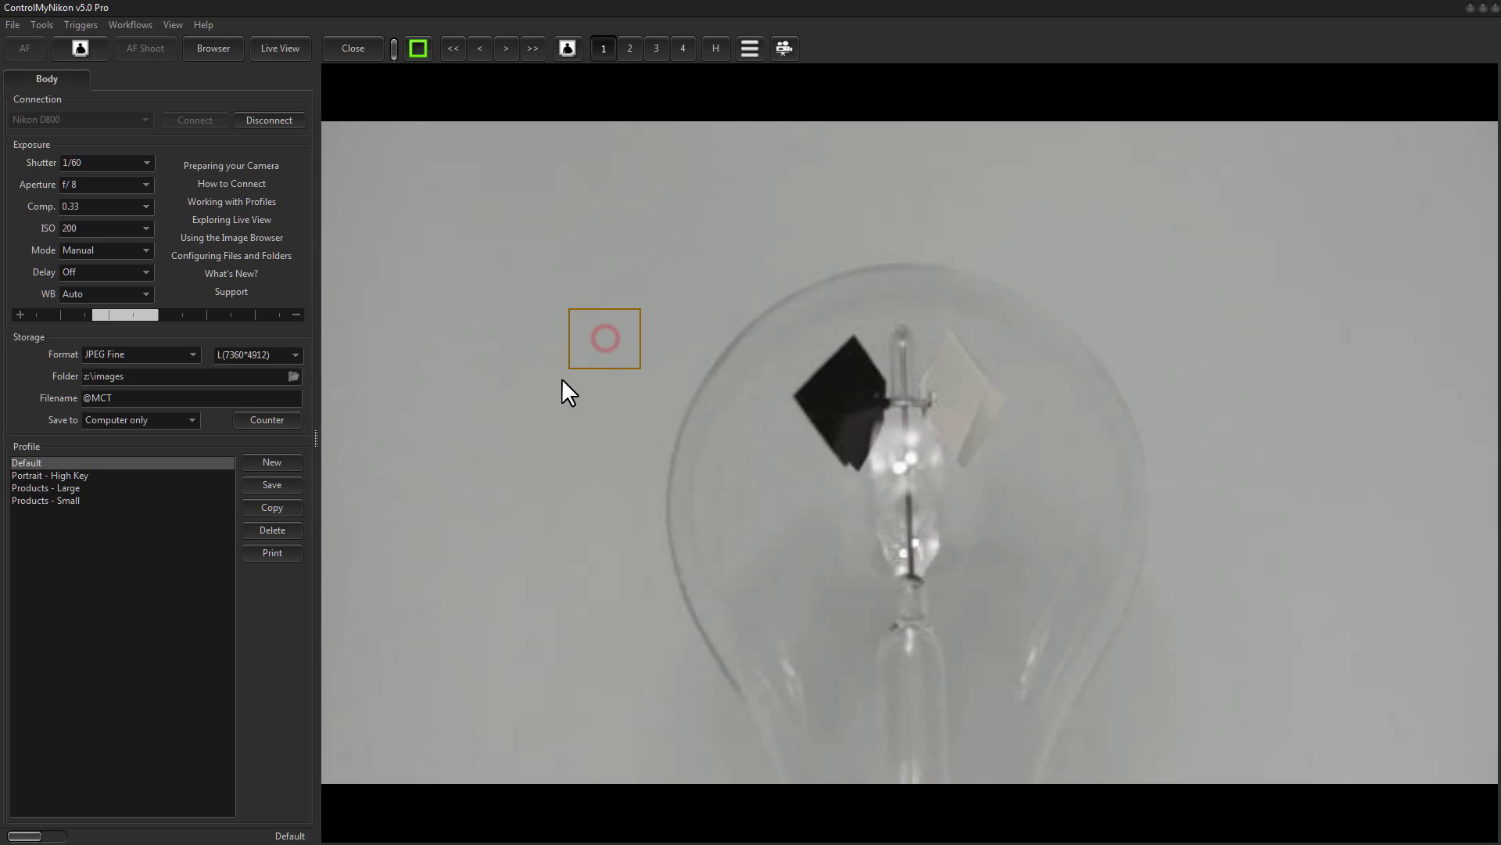
left_click(527, 426)
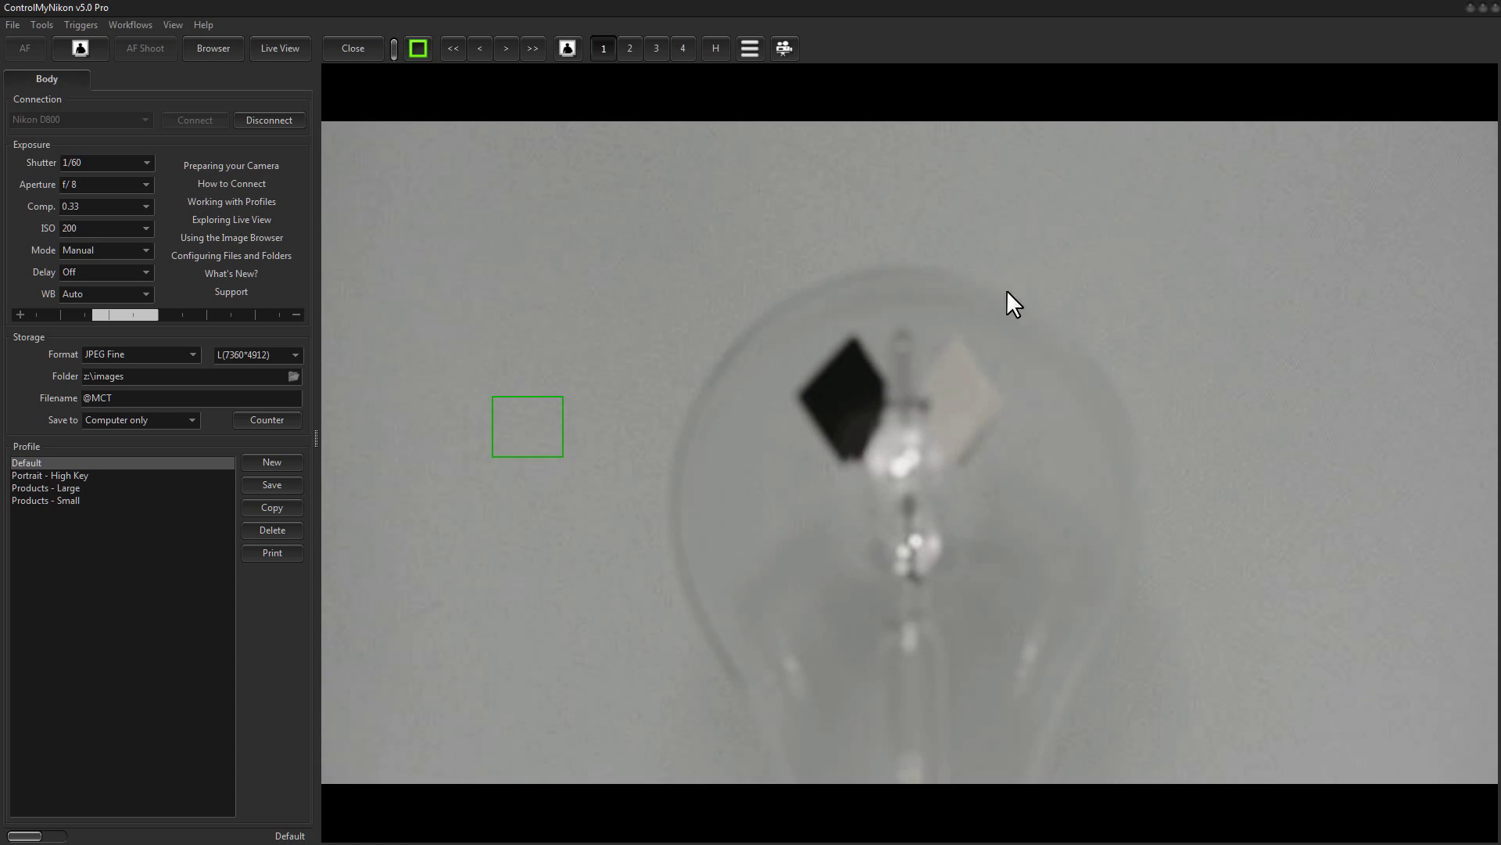
left_click(614, 312)
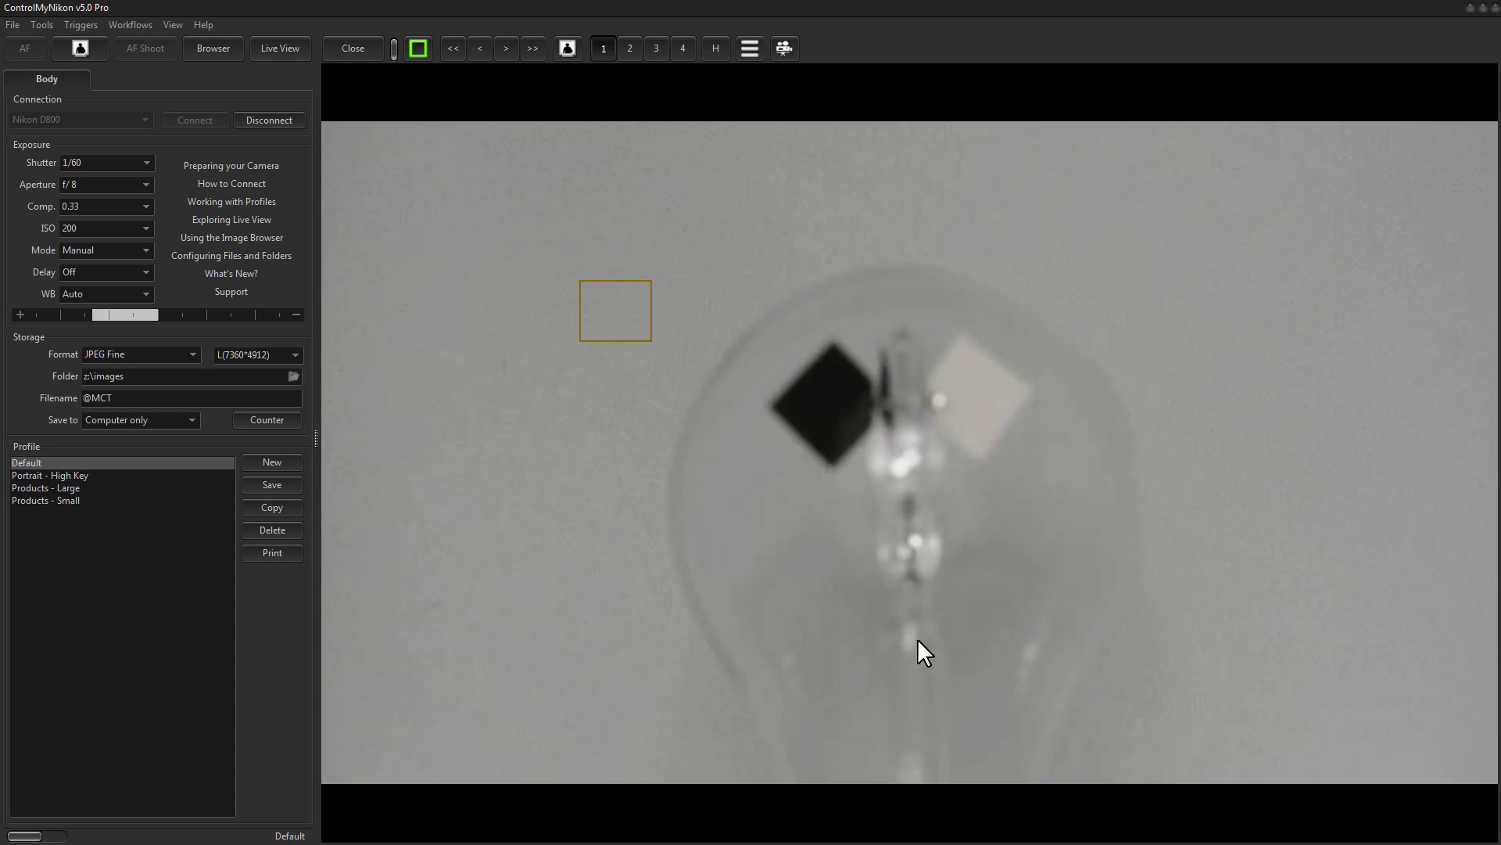
left_click(1029, 600)
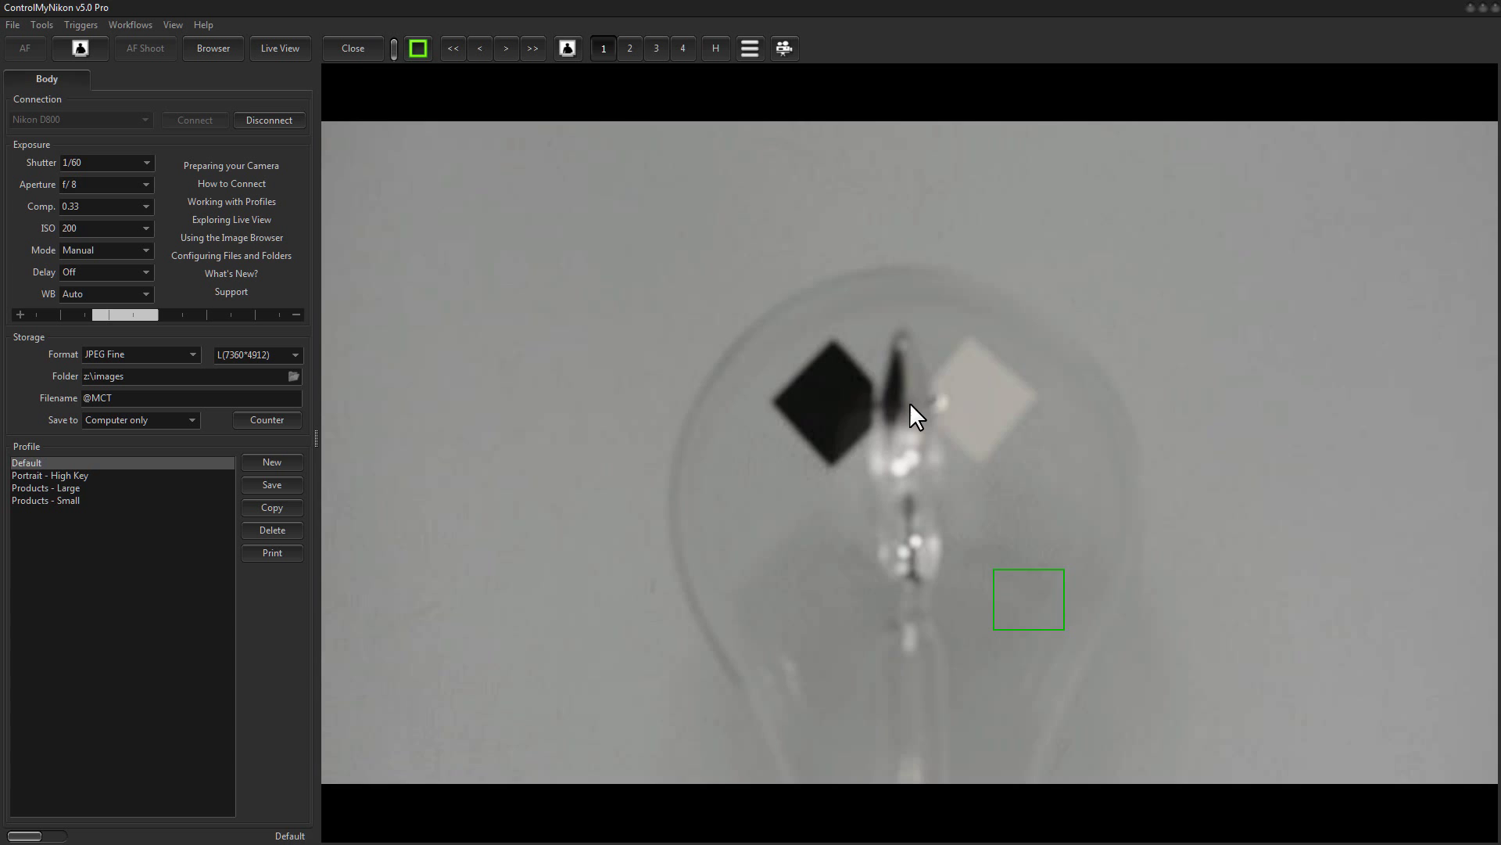
- Autofocus right of and below the bulb, then back on the vanes near the stem
left_click(1272, 444)
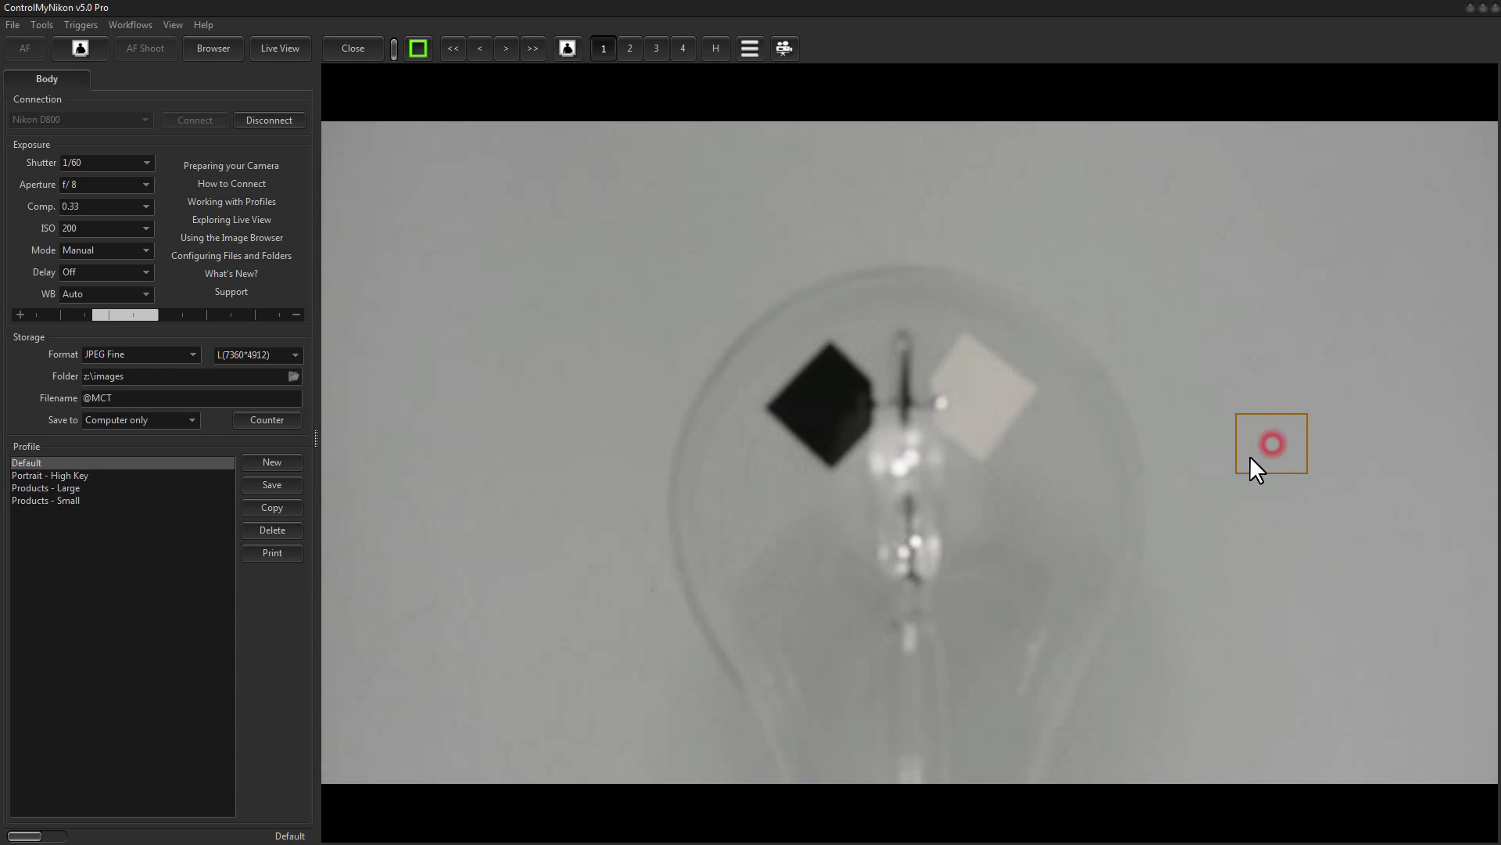
left_click(1045, 561)
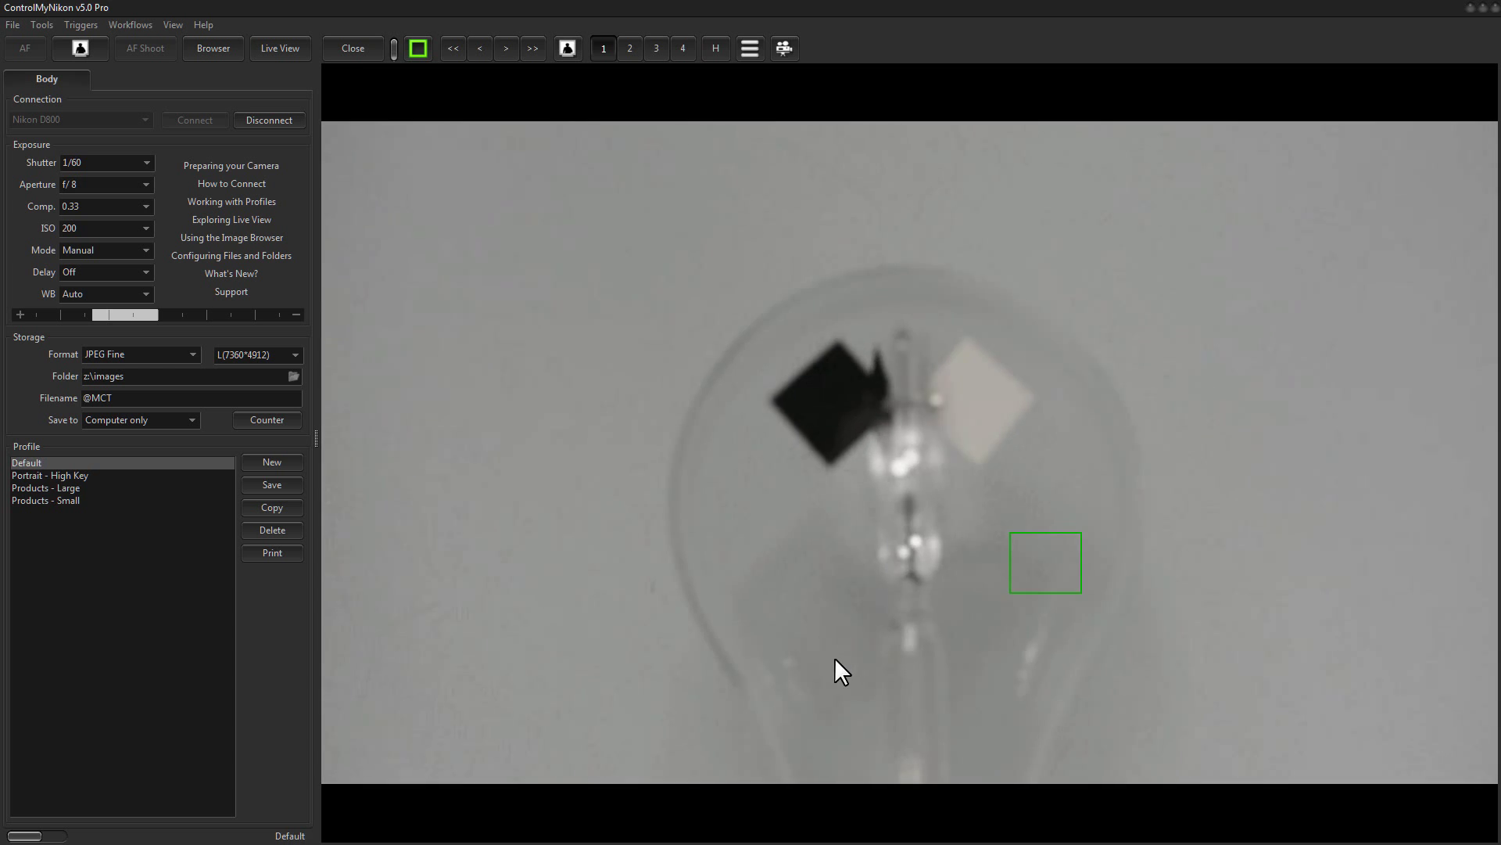
left_click(835, 659)
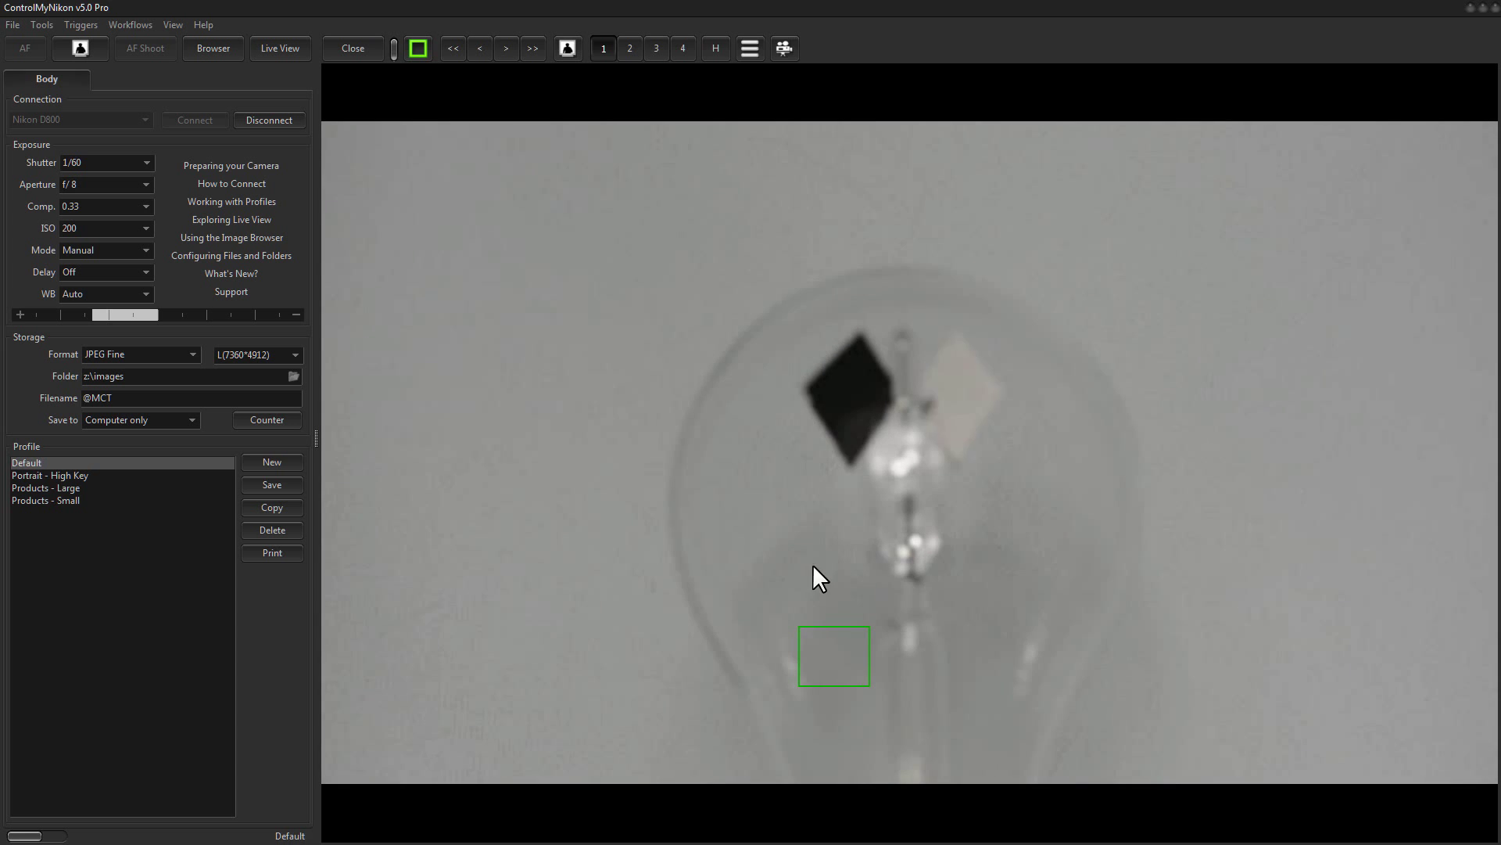
left_click(800, 537)
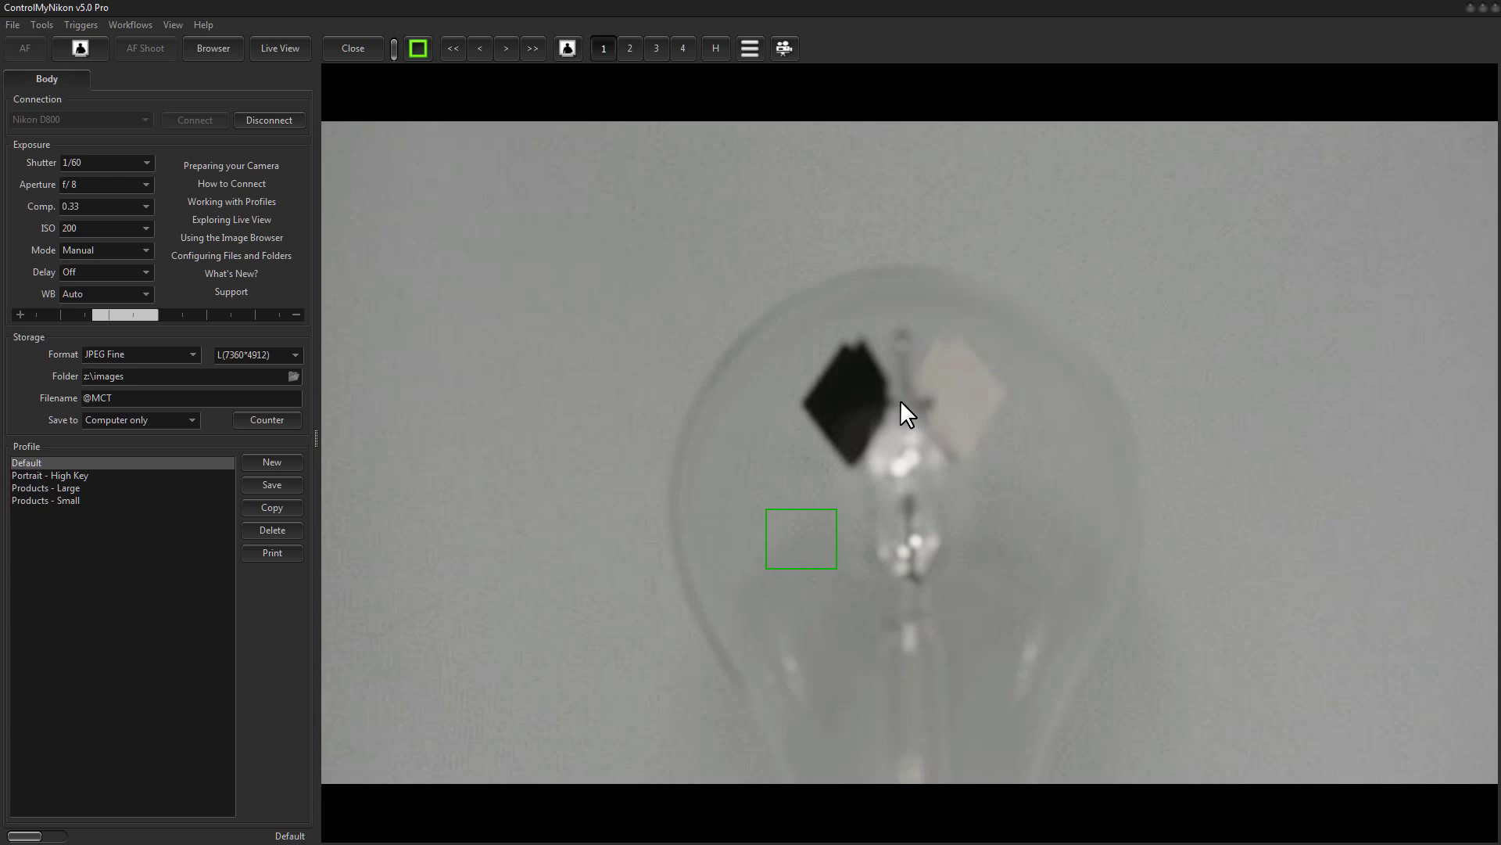
left_click(899, 401)
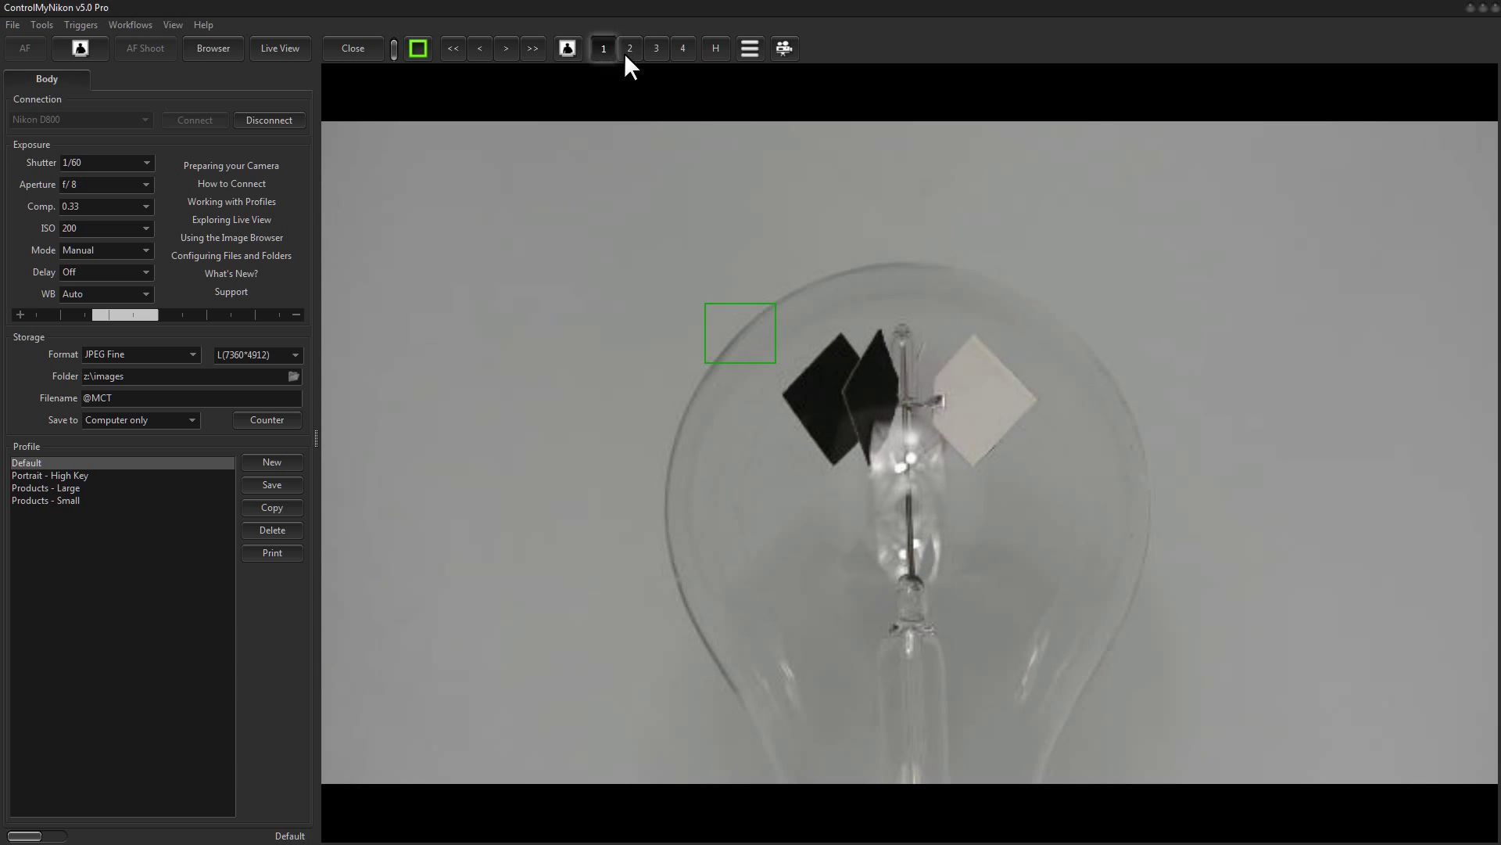
- Check focus at magnification 3, return to 1, and step focus with >, < and <<
left_click(657, 49)
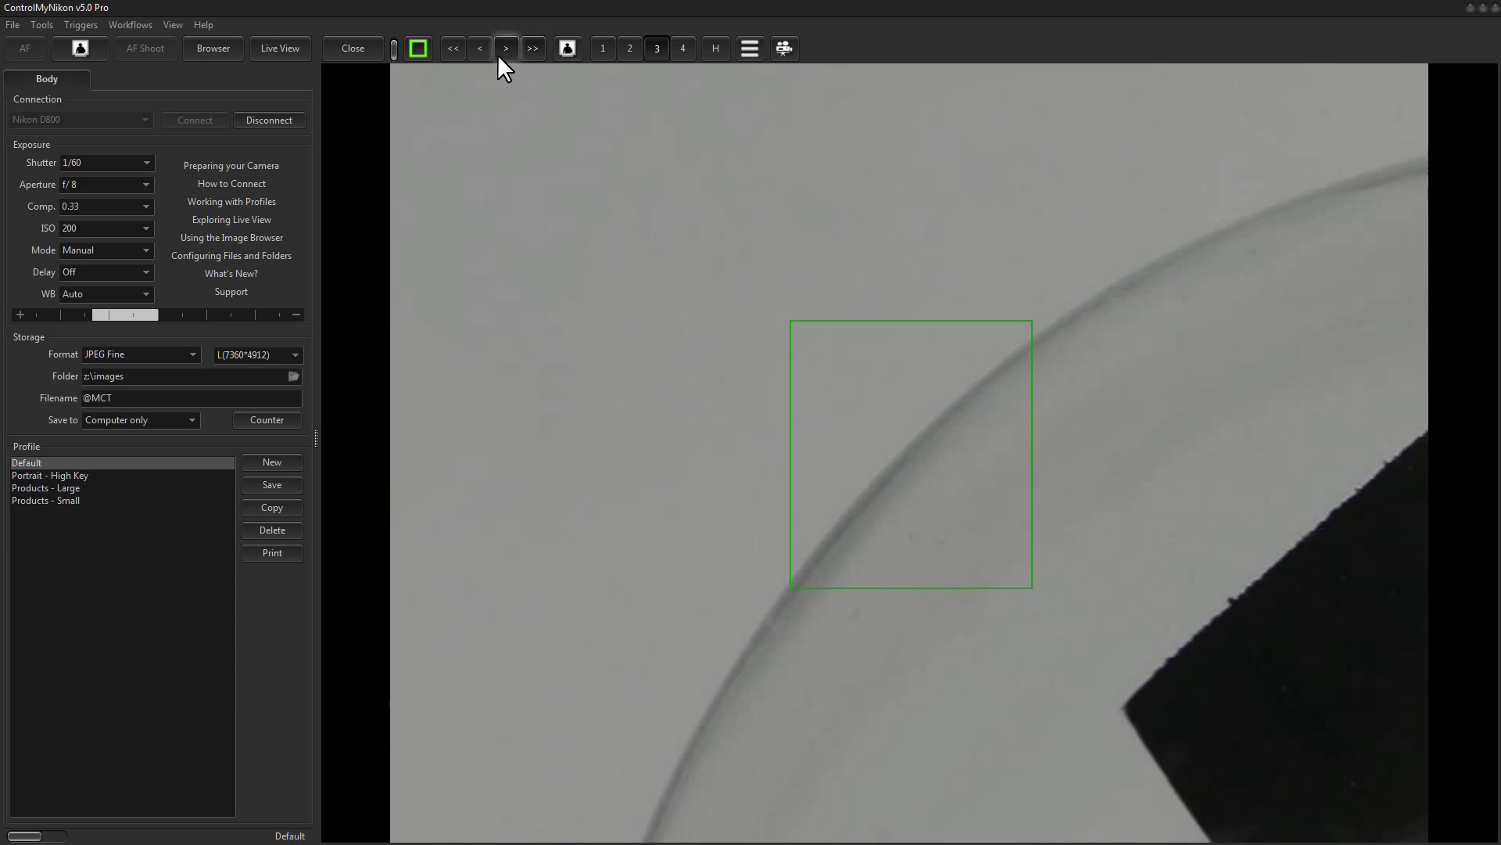
left_click(601, 50)
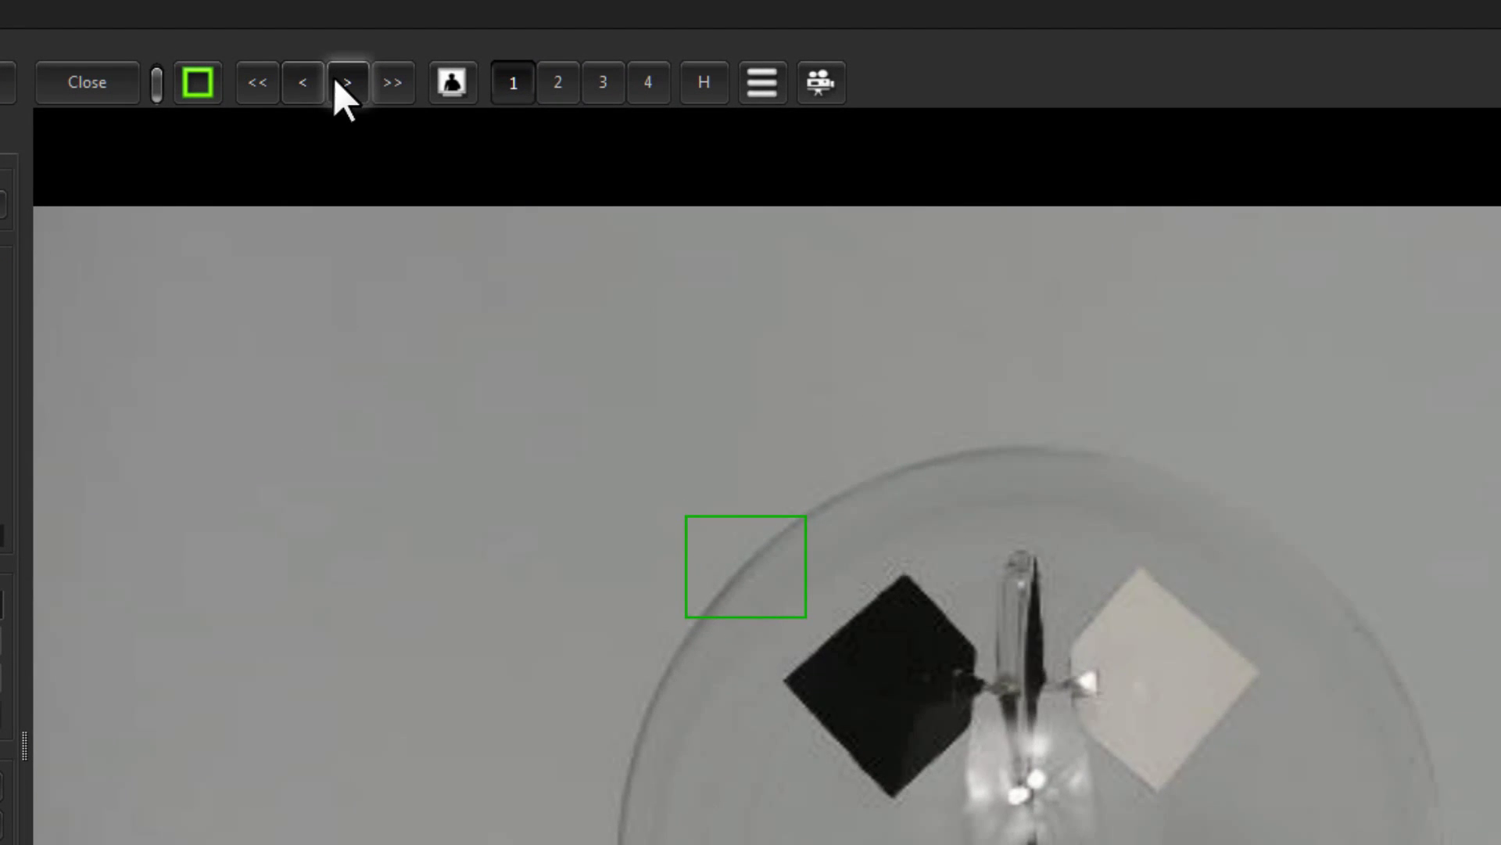
left_click(341, 82)
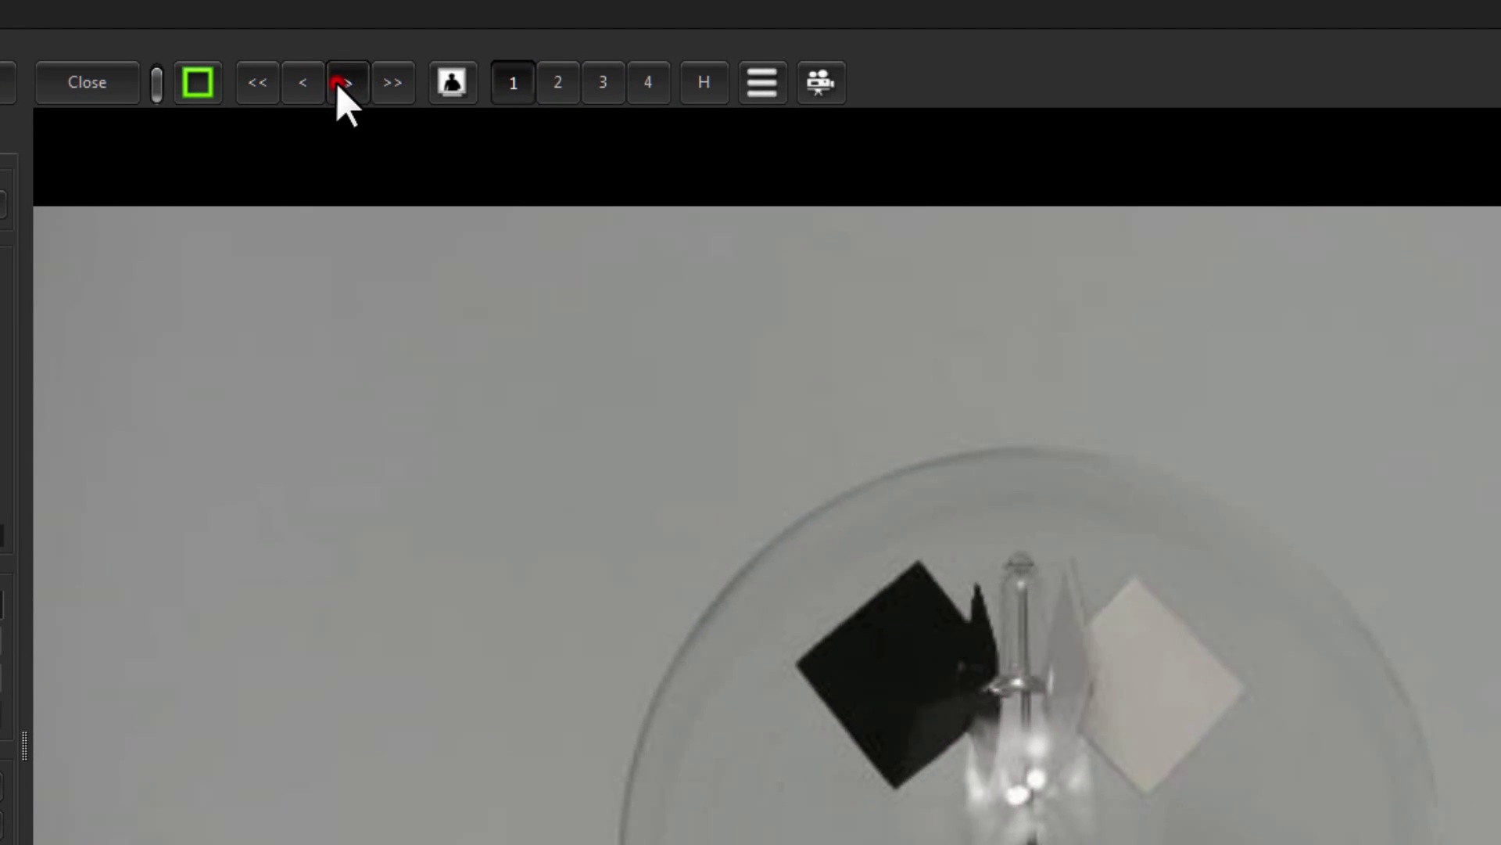
left_click(299, 83)
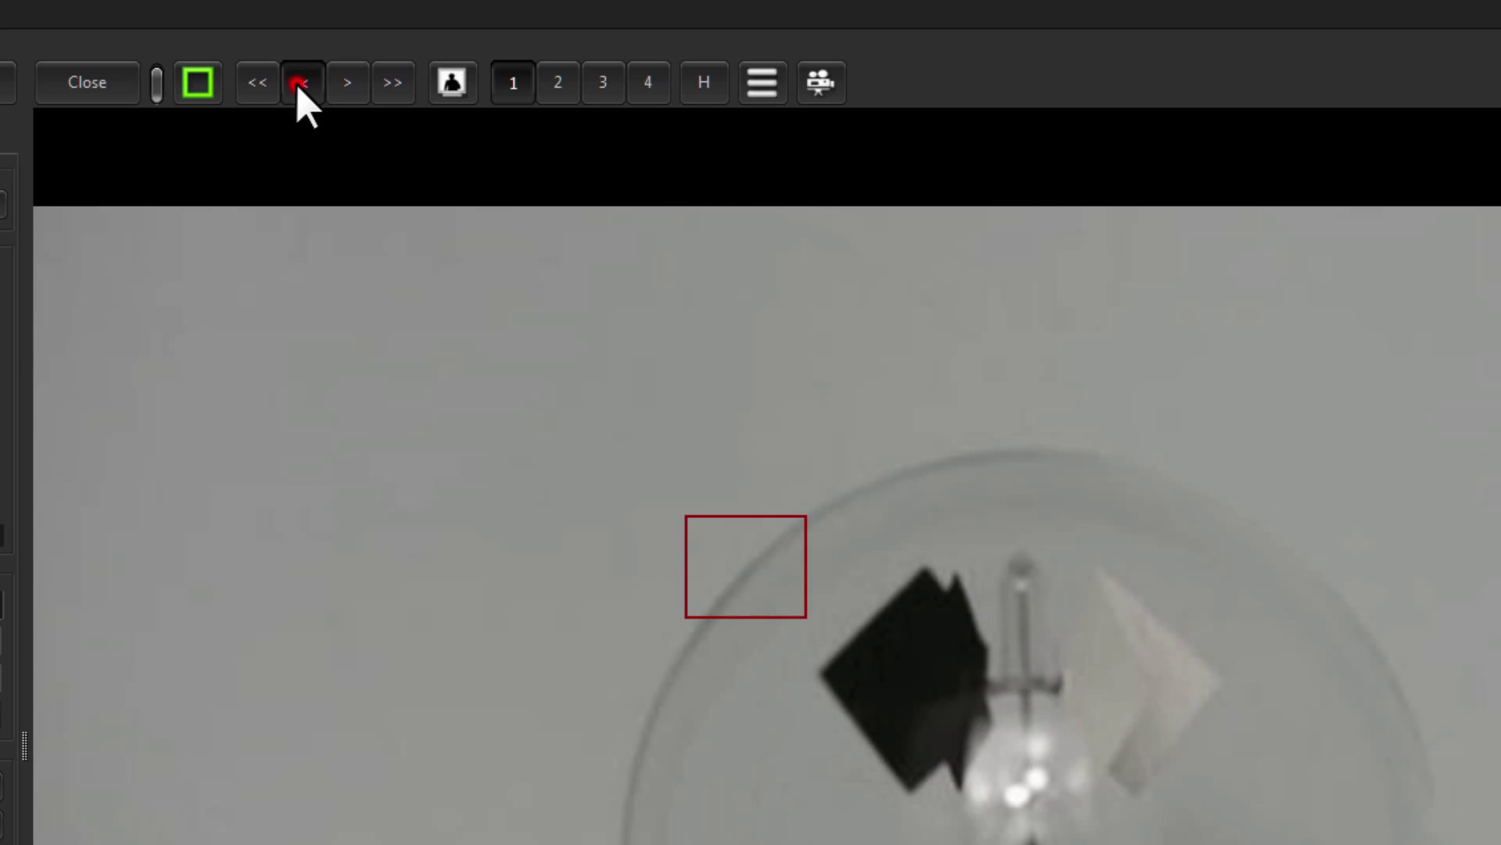
left_click(299, 83)
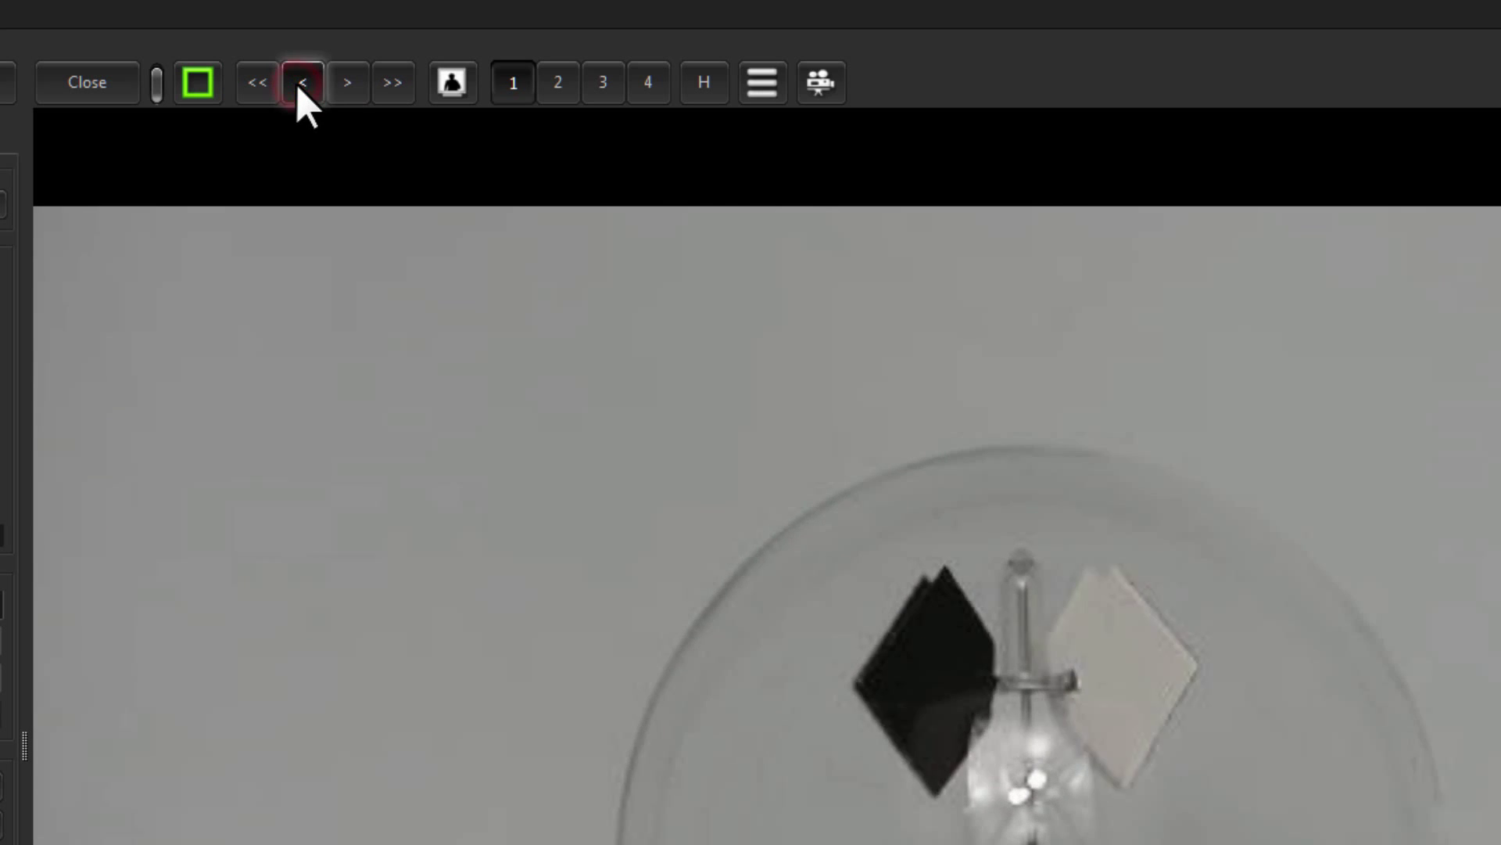
left_click(259, 89)
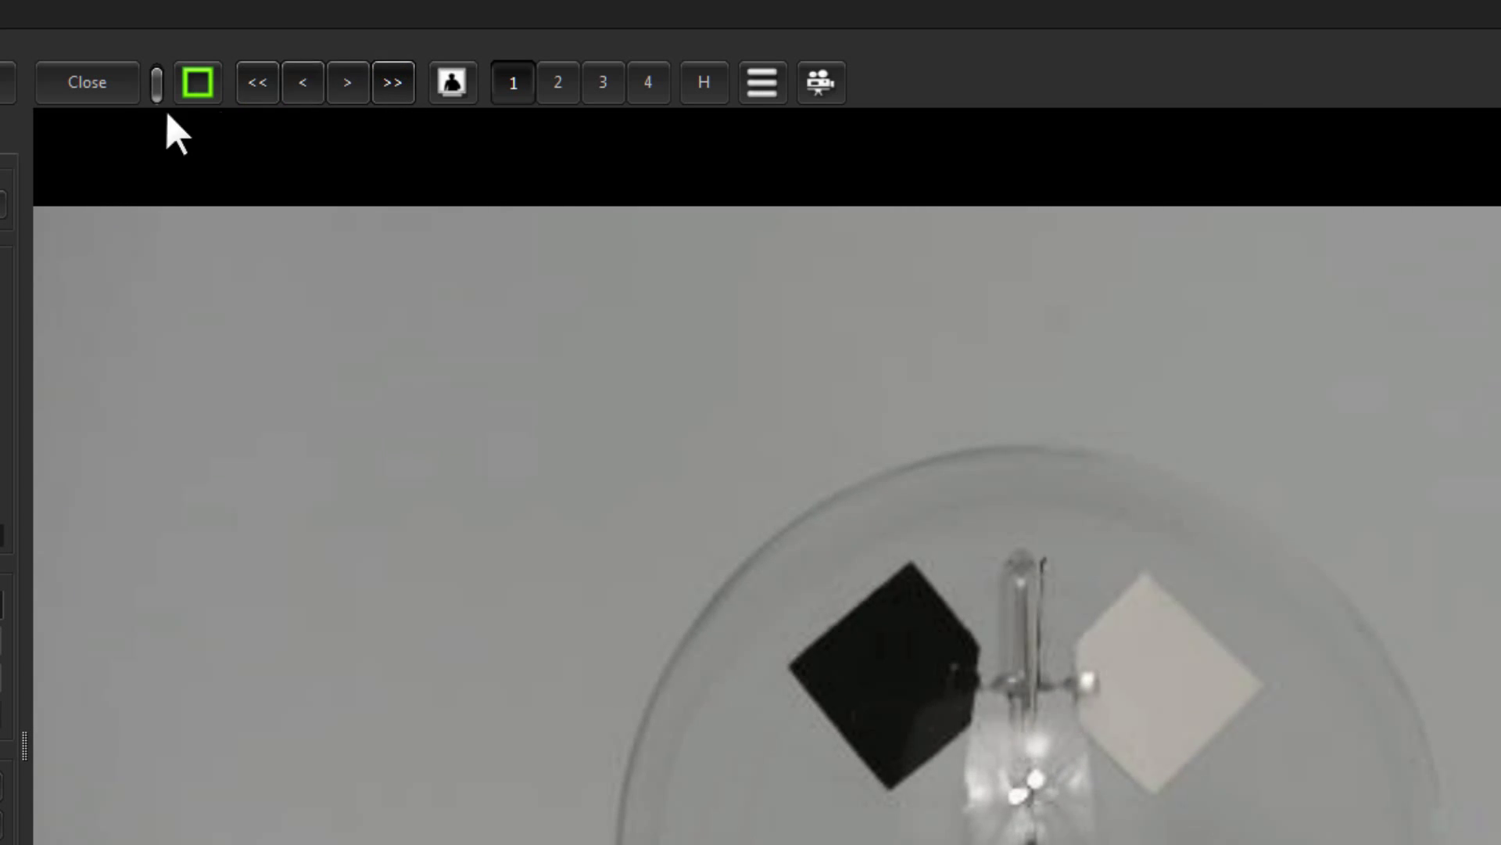
left_click(259, 86)
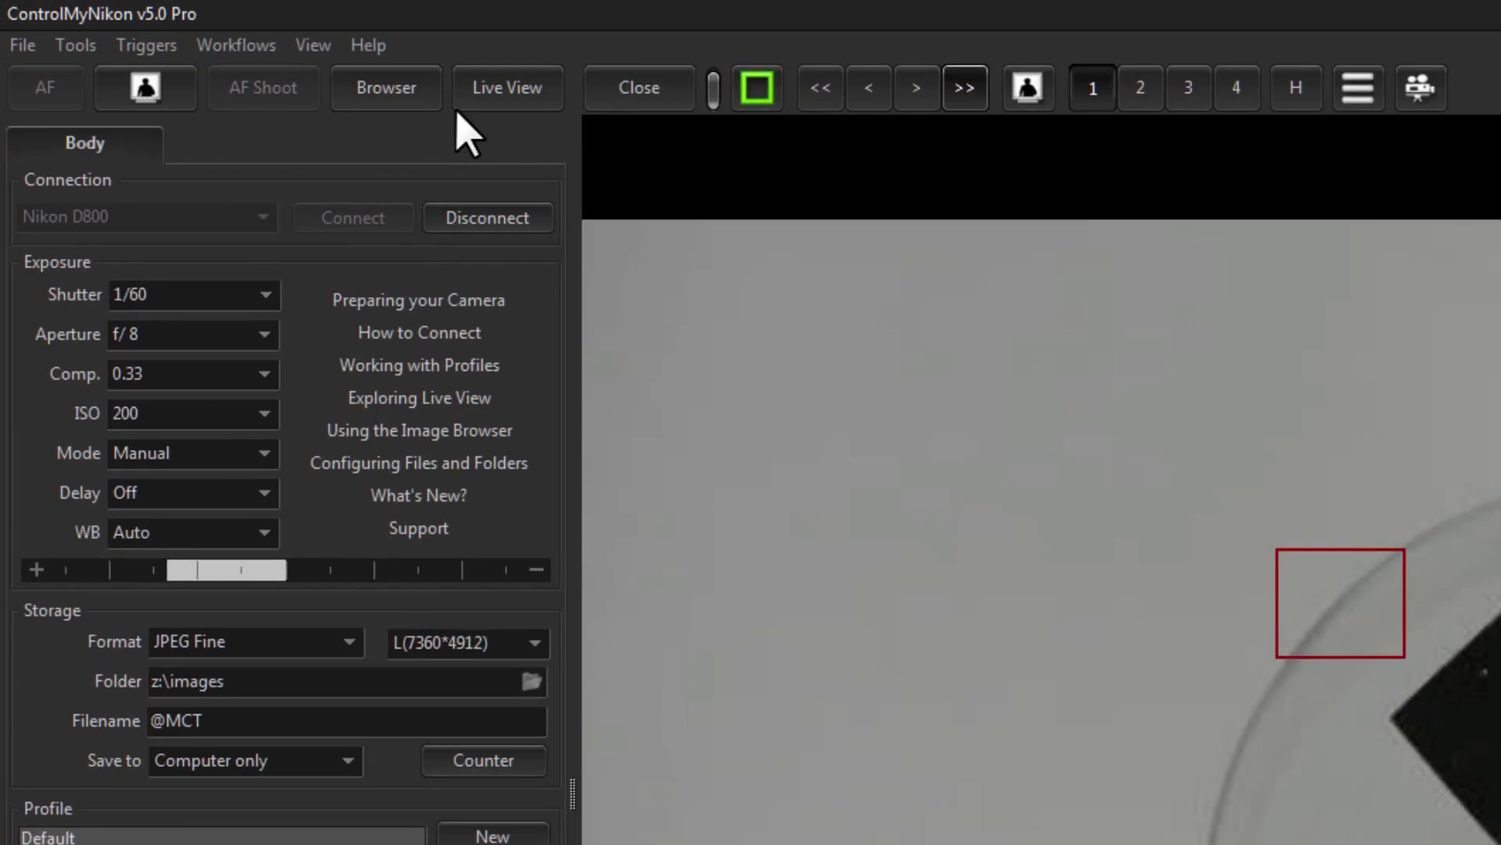
- Bring up the Layers settings for the live view via View > Layers
left_click(314, 44)
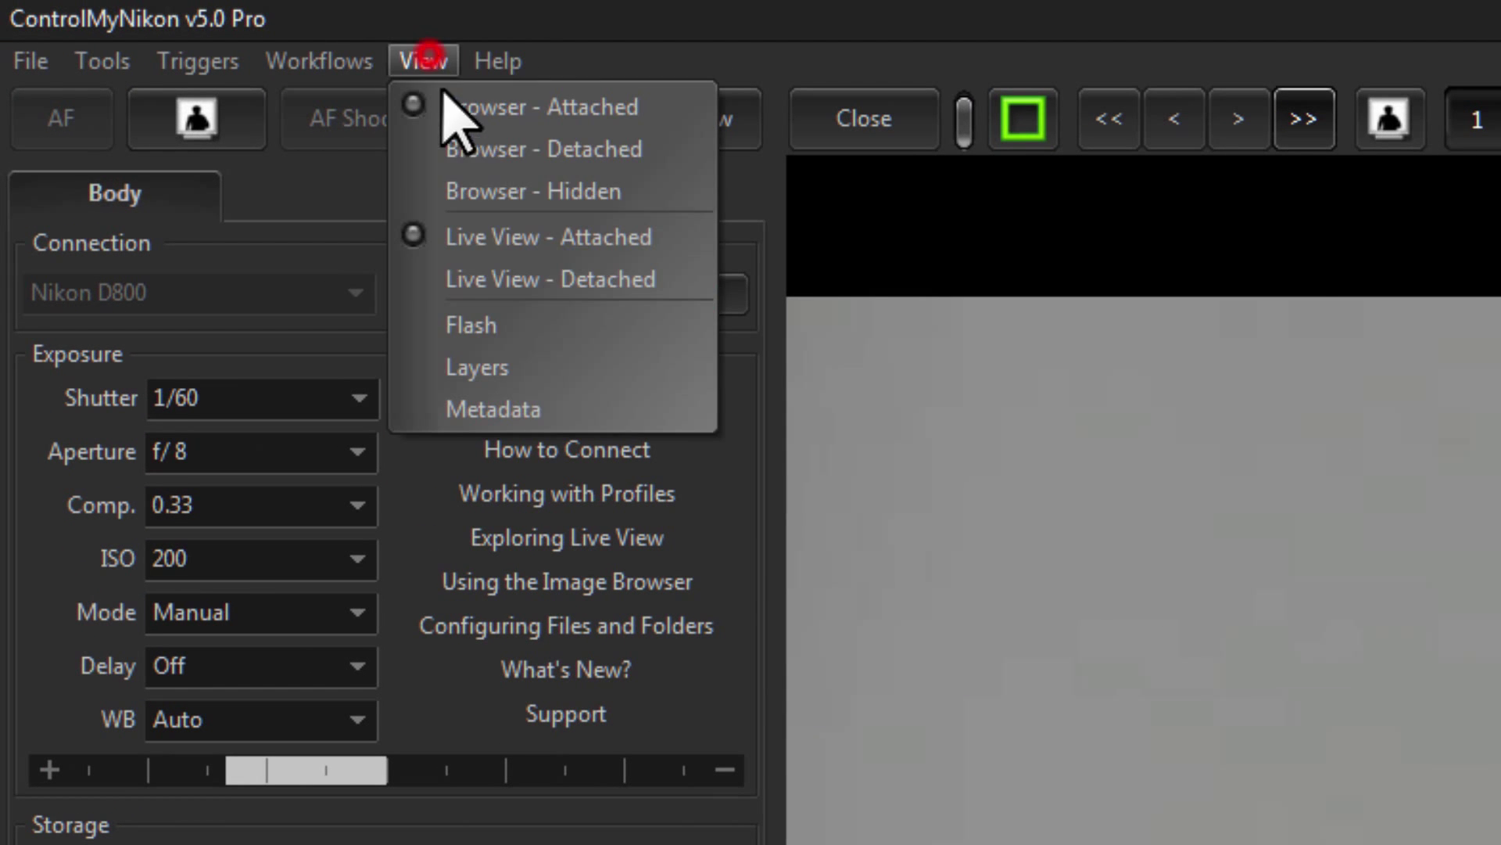
left_click(526, 367)
left_click(307, 195)
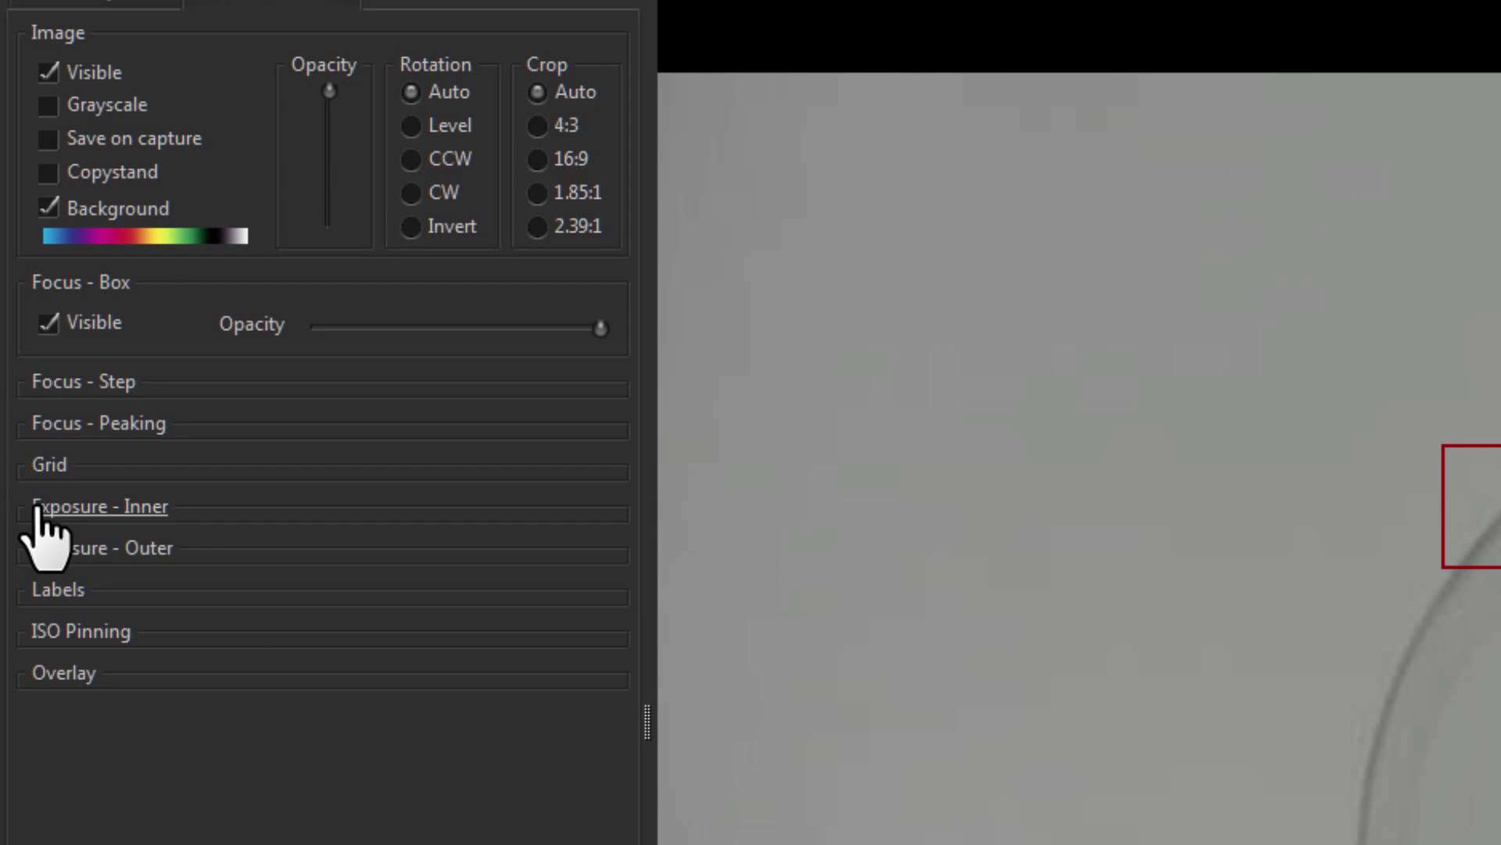
- Expand the Focus - Step section and place the focus box on the spindle tip
left_click(32, 382)
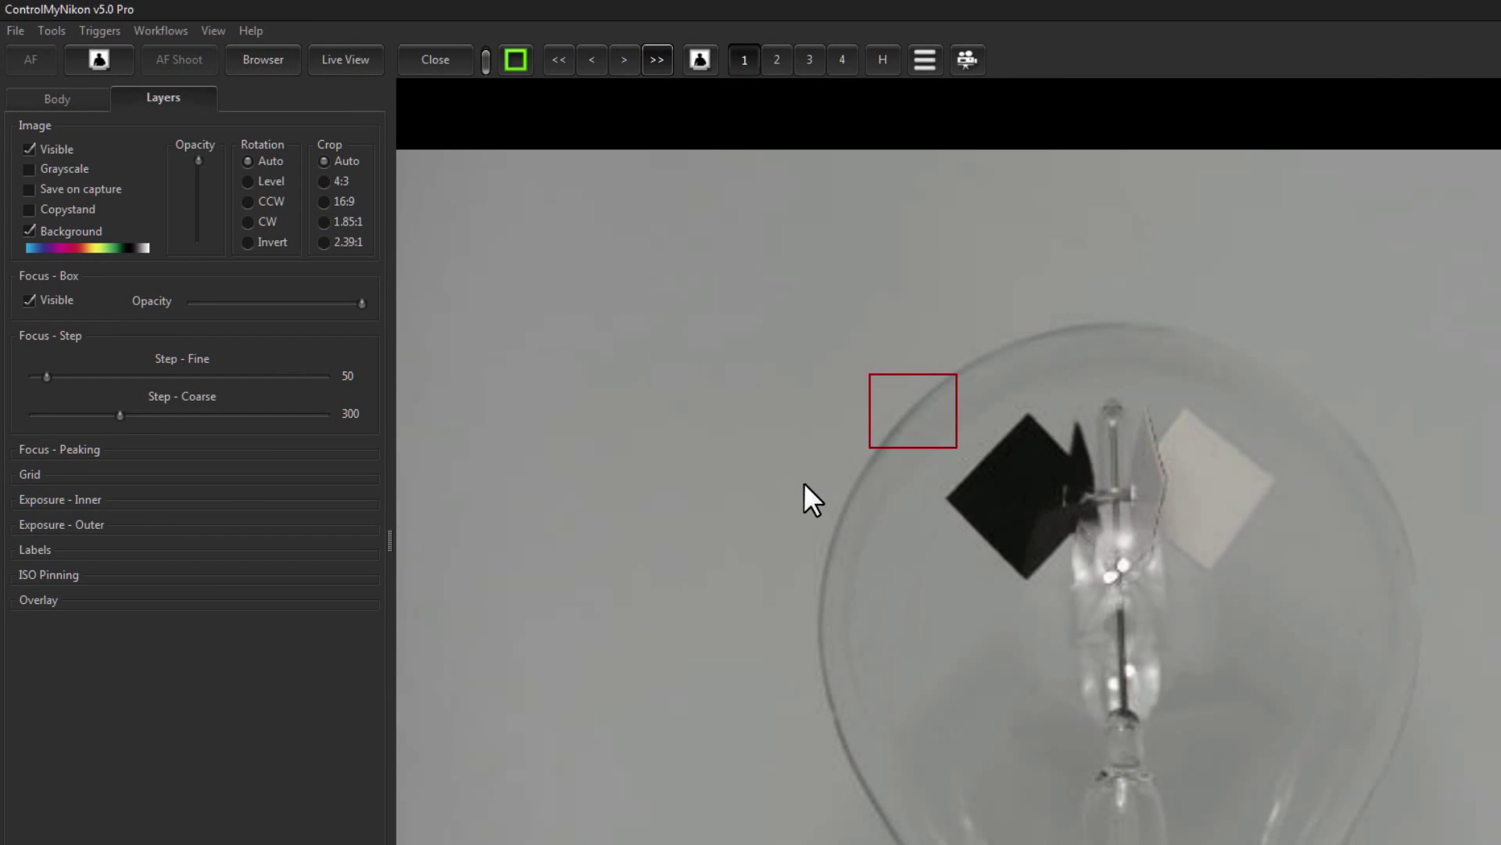
left_click(1114, 416)
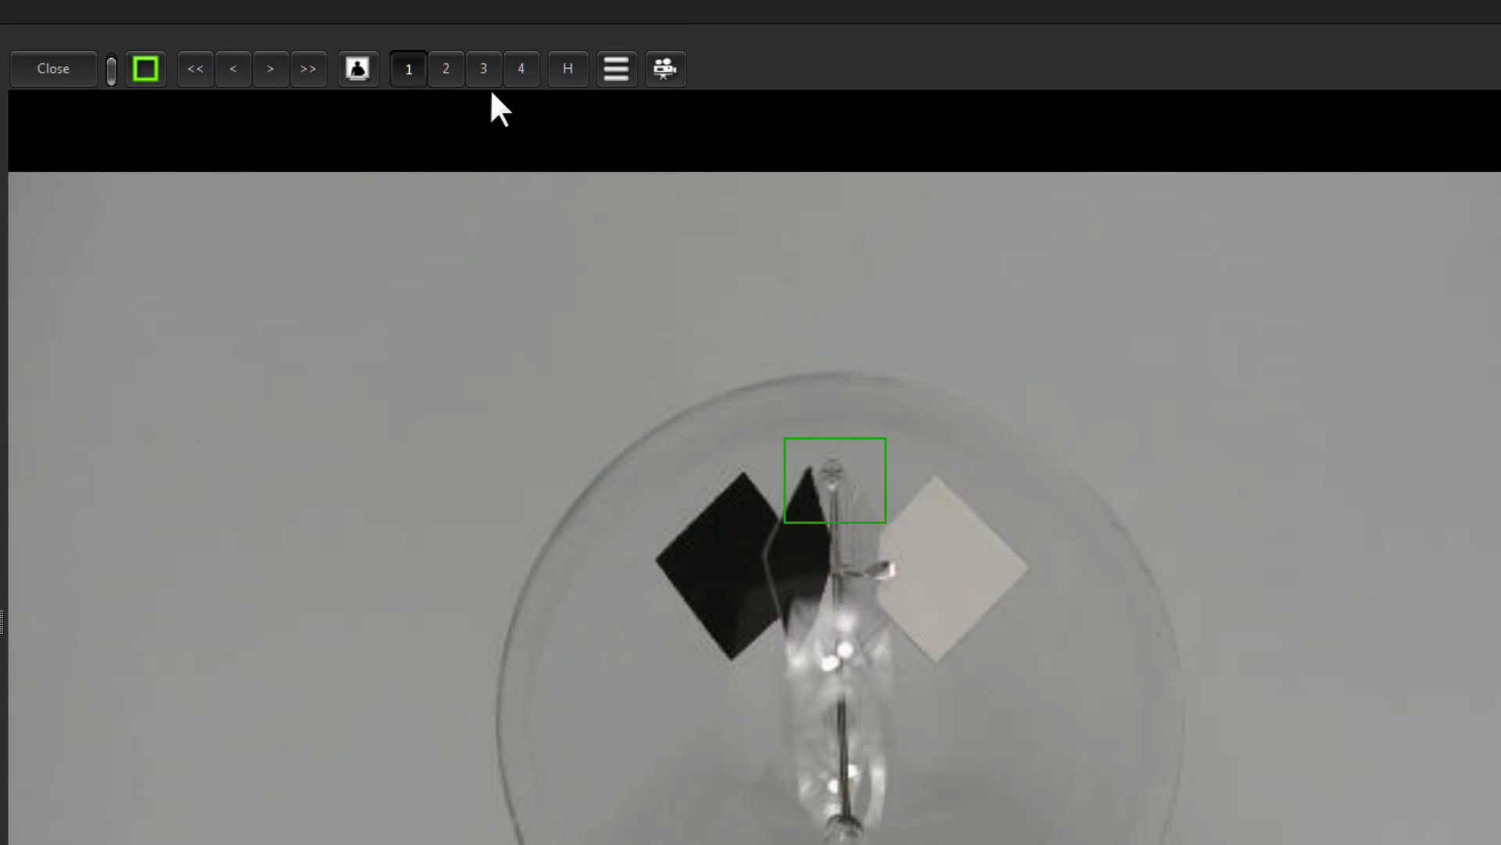
- Magnify on the spindle tip and step focus back and forth to sharpen the glass tip
left_click(520, 69)
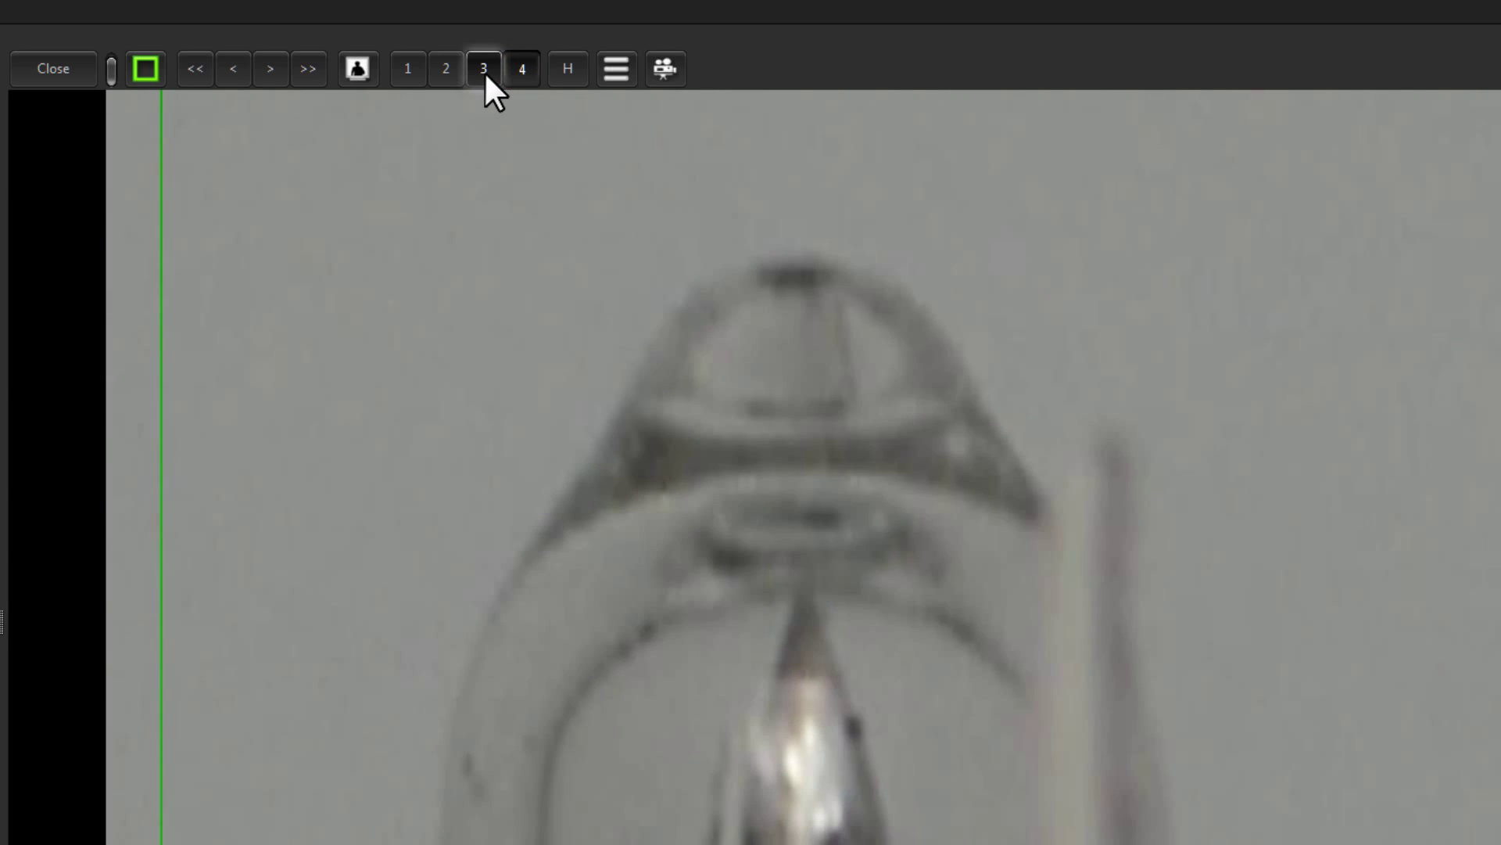
left_click(485, 71)
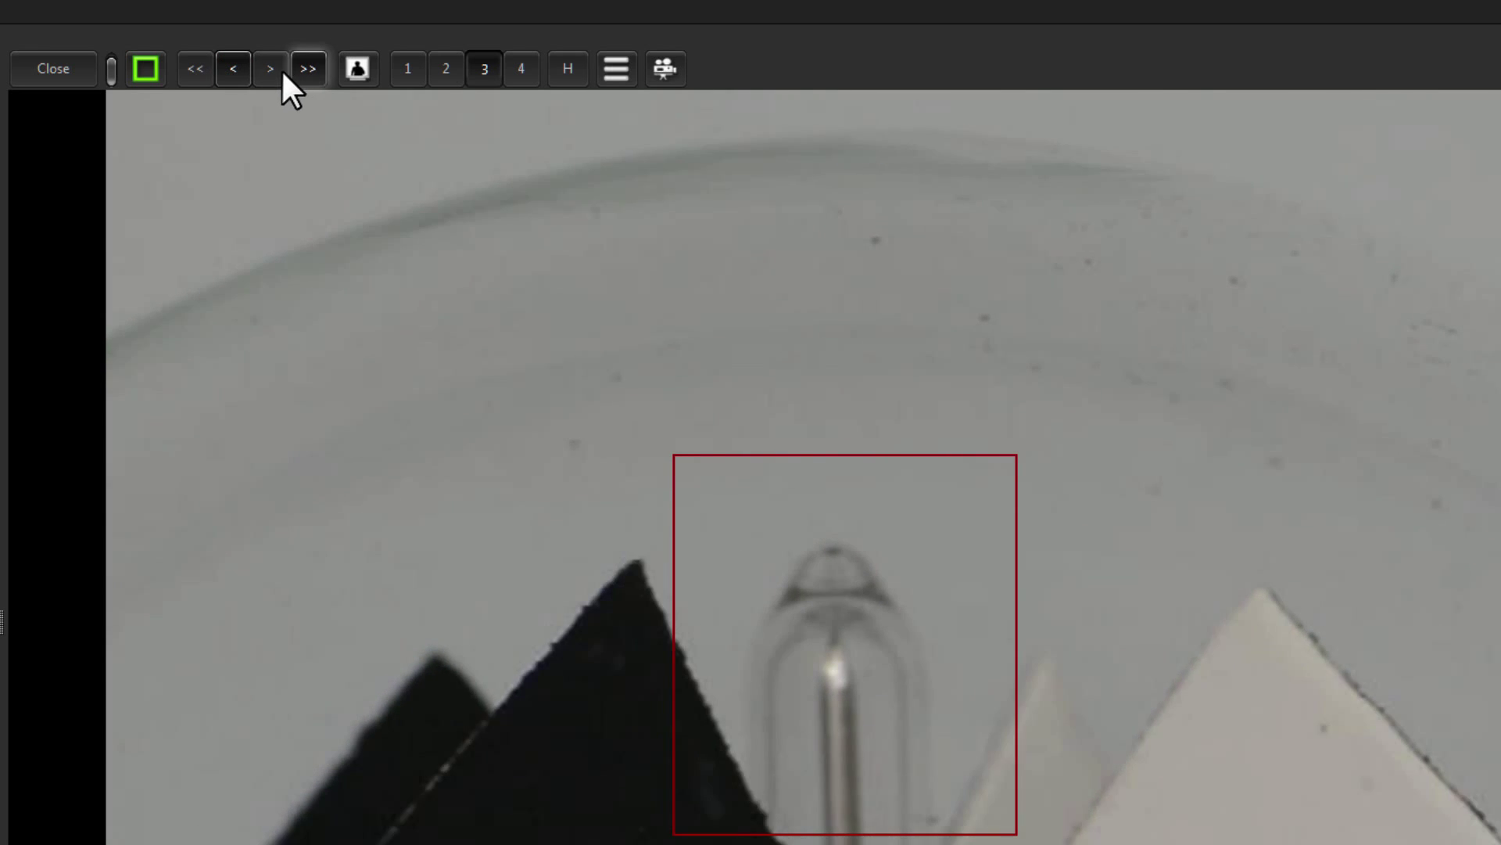
left_click(241, 68)
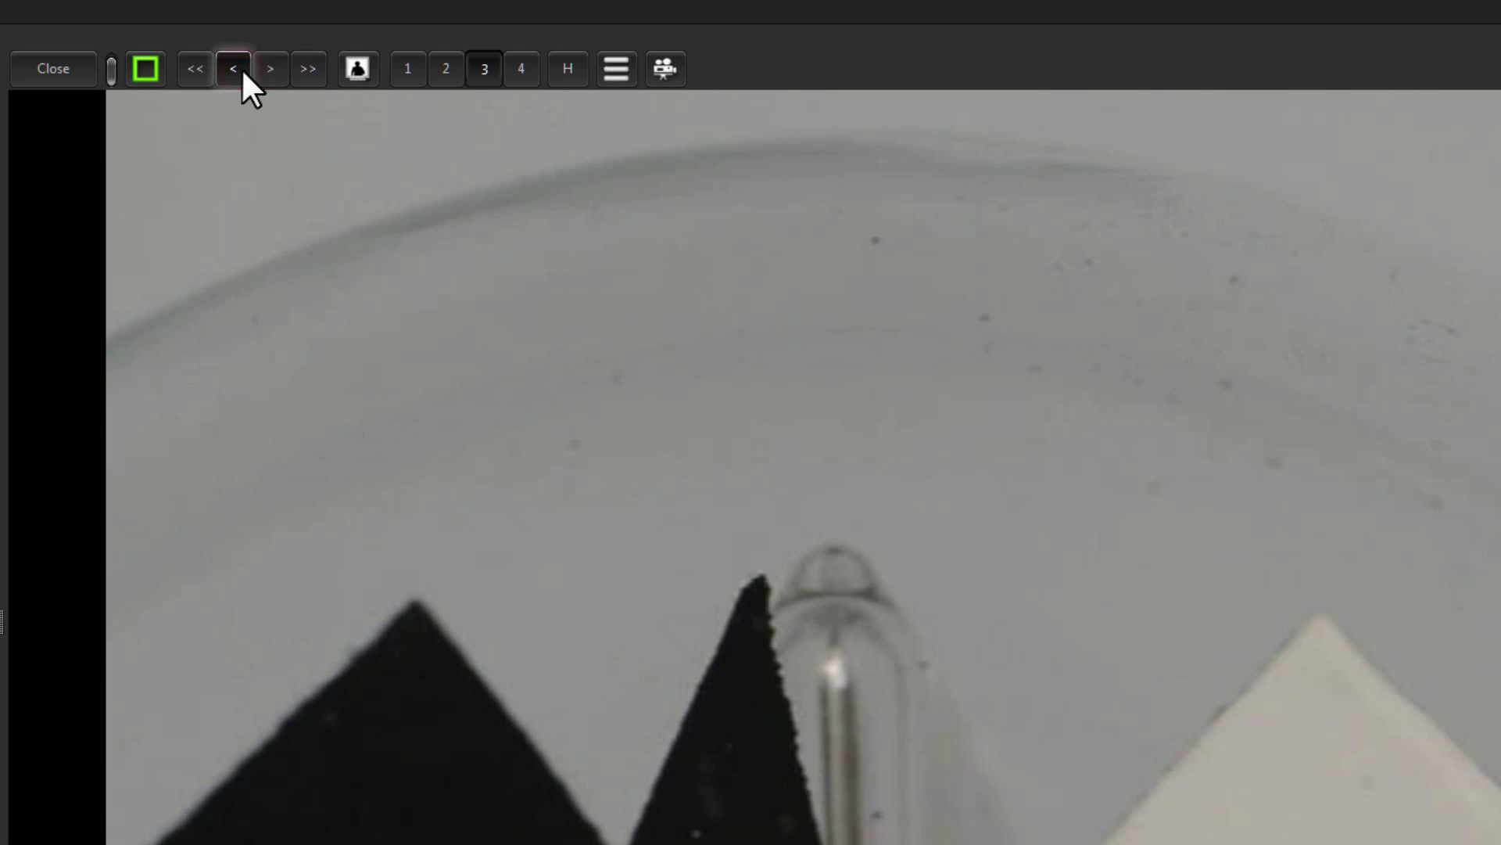
left_click(235, 69)
left_click(269, 69)
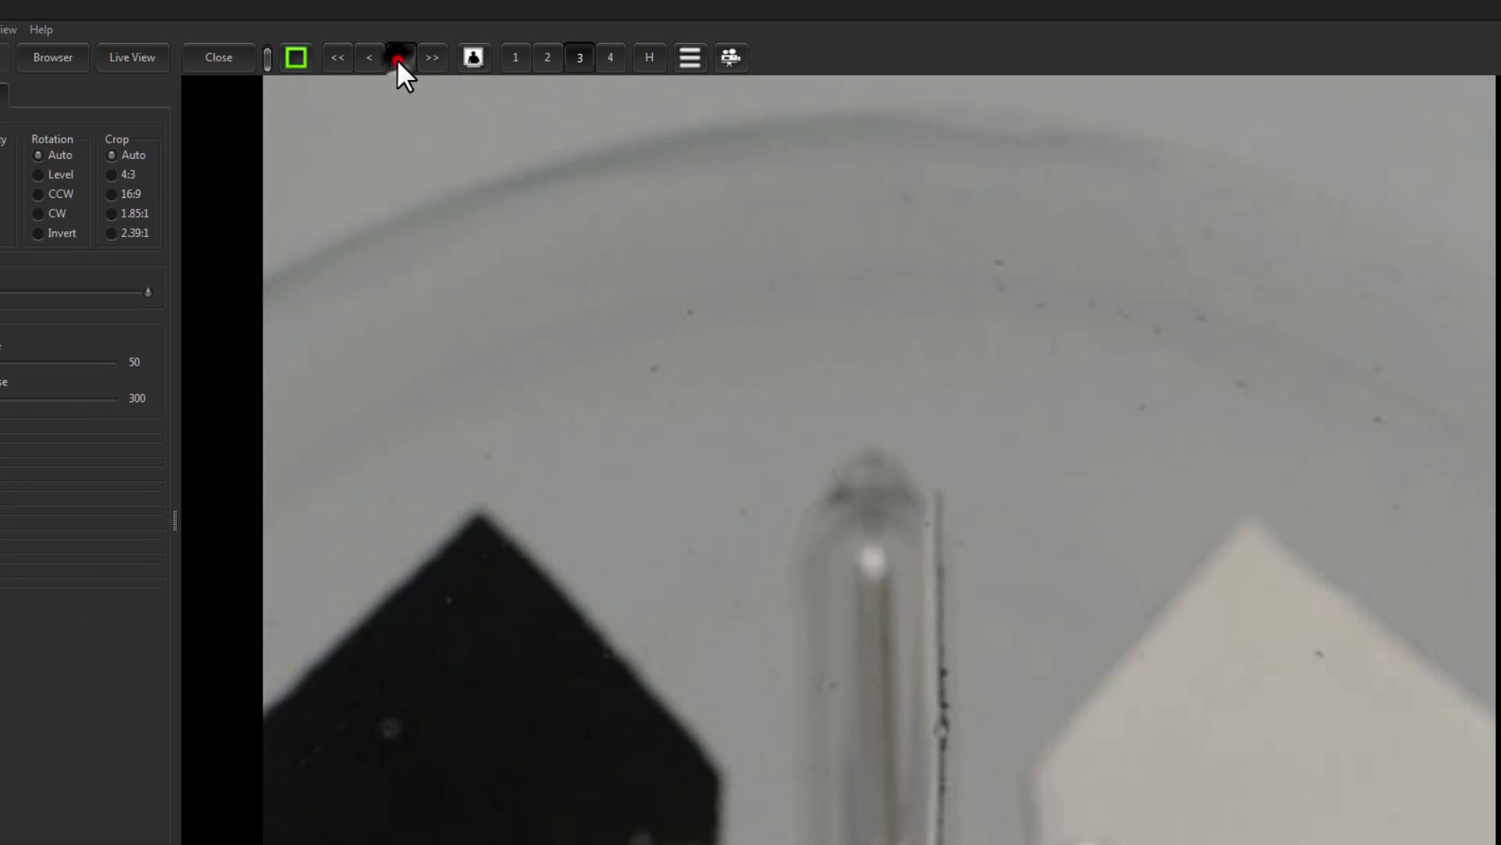
left_click(500, 49)
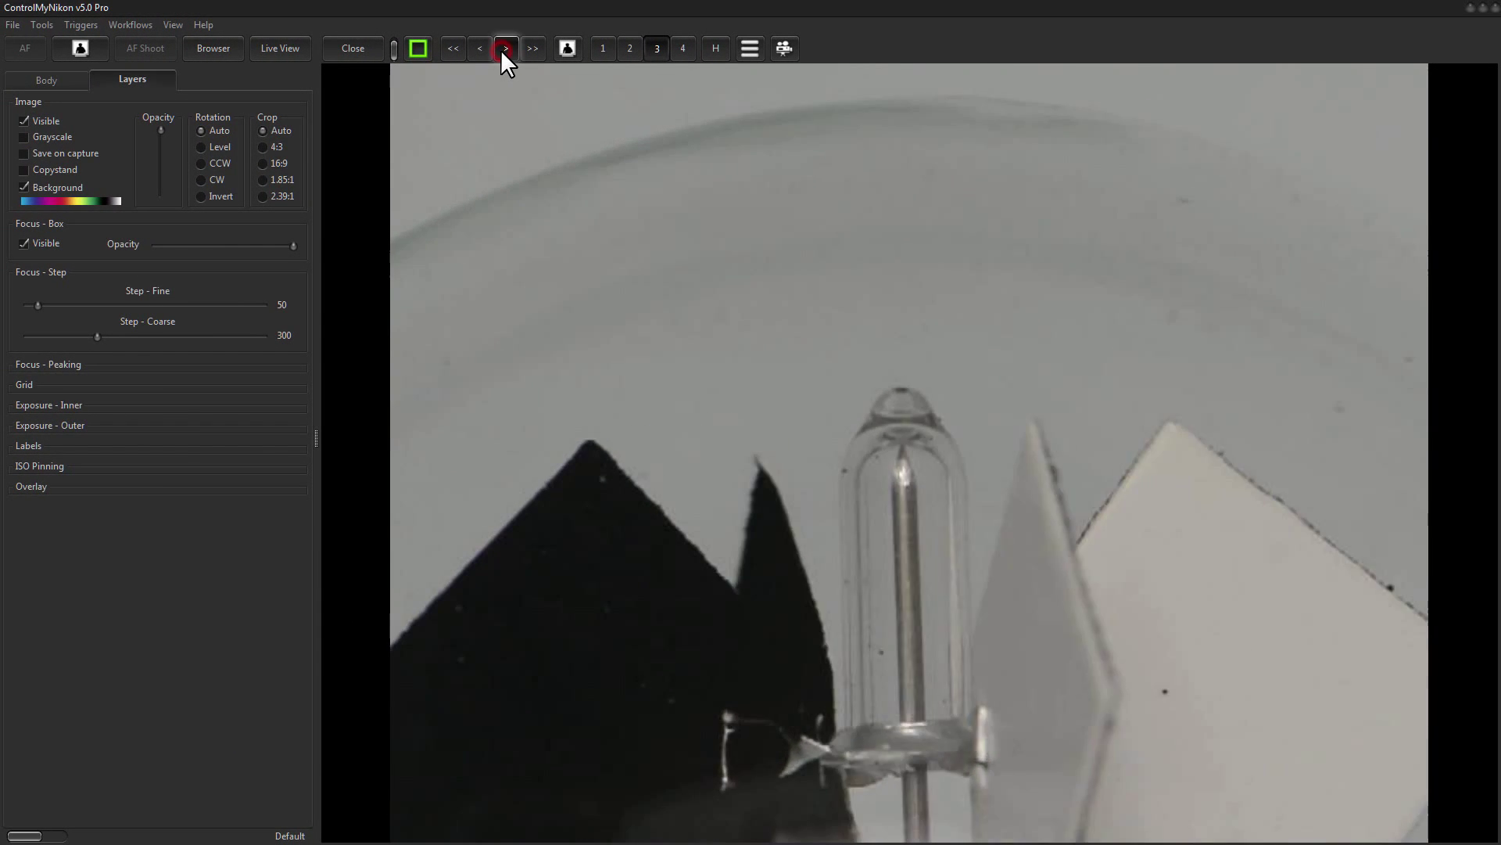
left_click(482, 50)
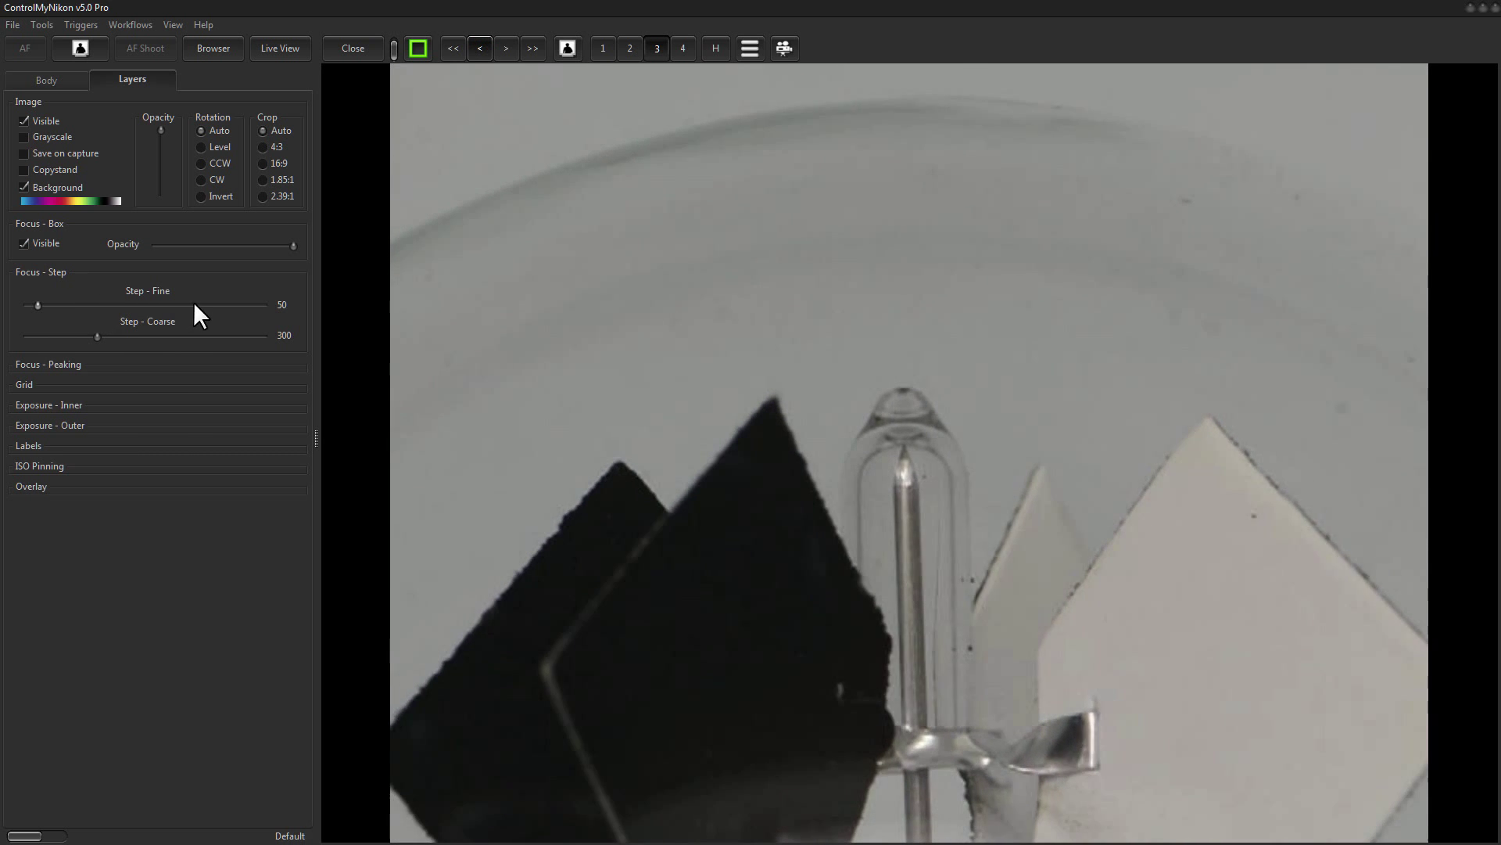
- Set the fine focus step to 14, then step focus forward and back once
left_click_drag(34, 305, 26, 308)
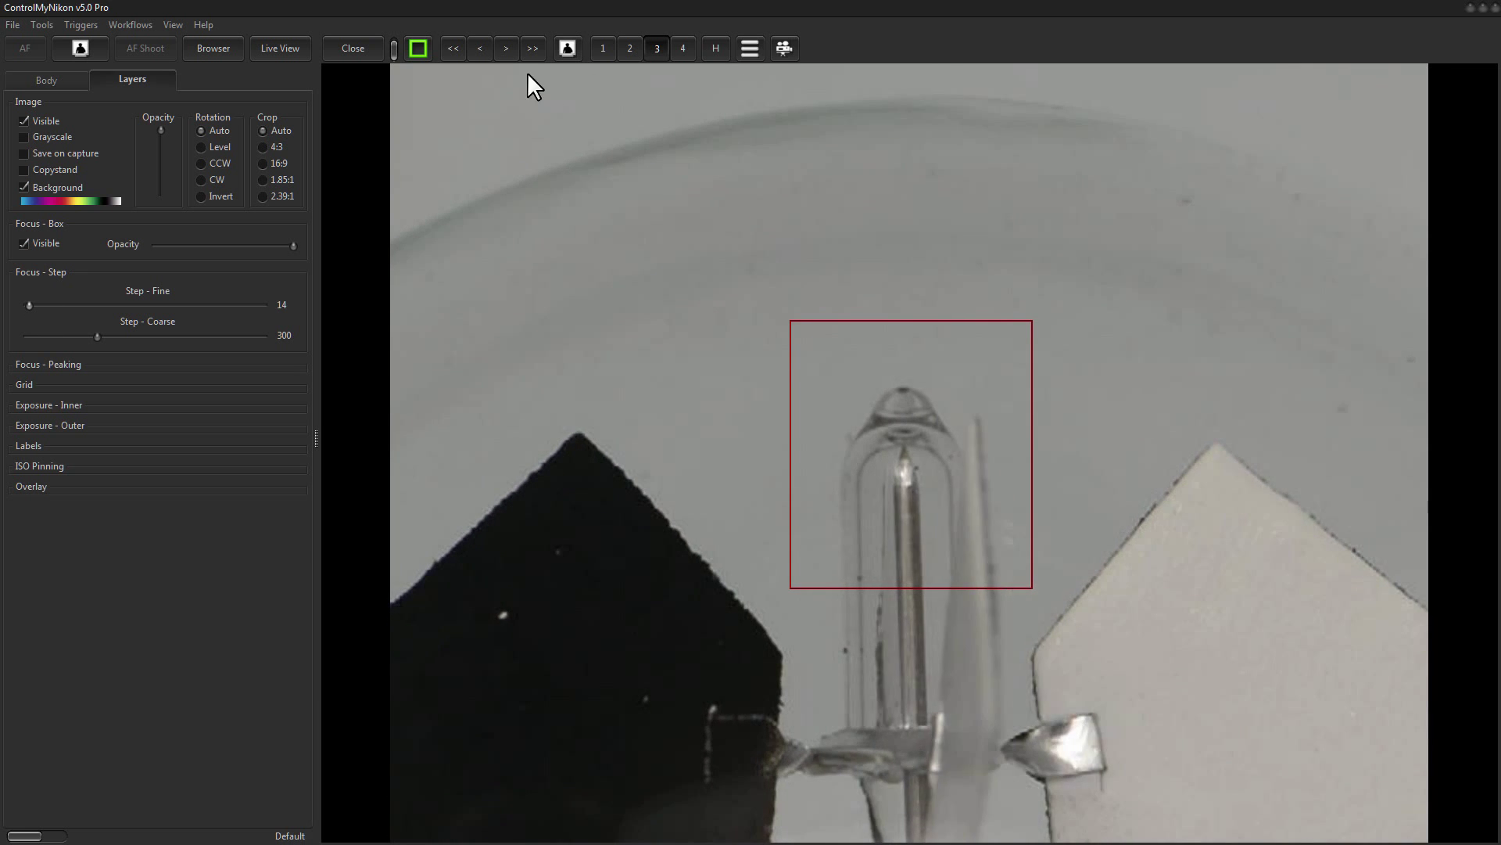
left_click(506, 48)
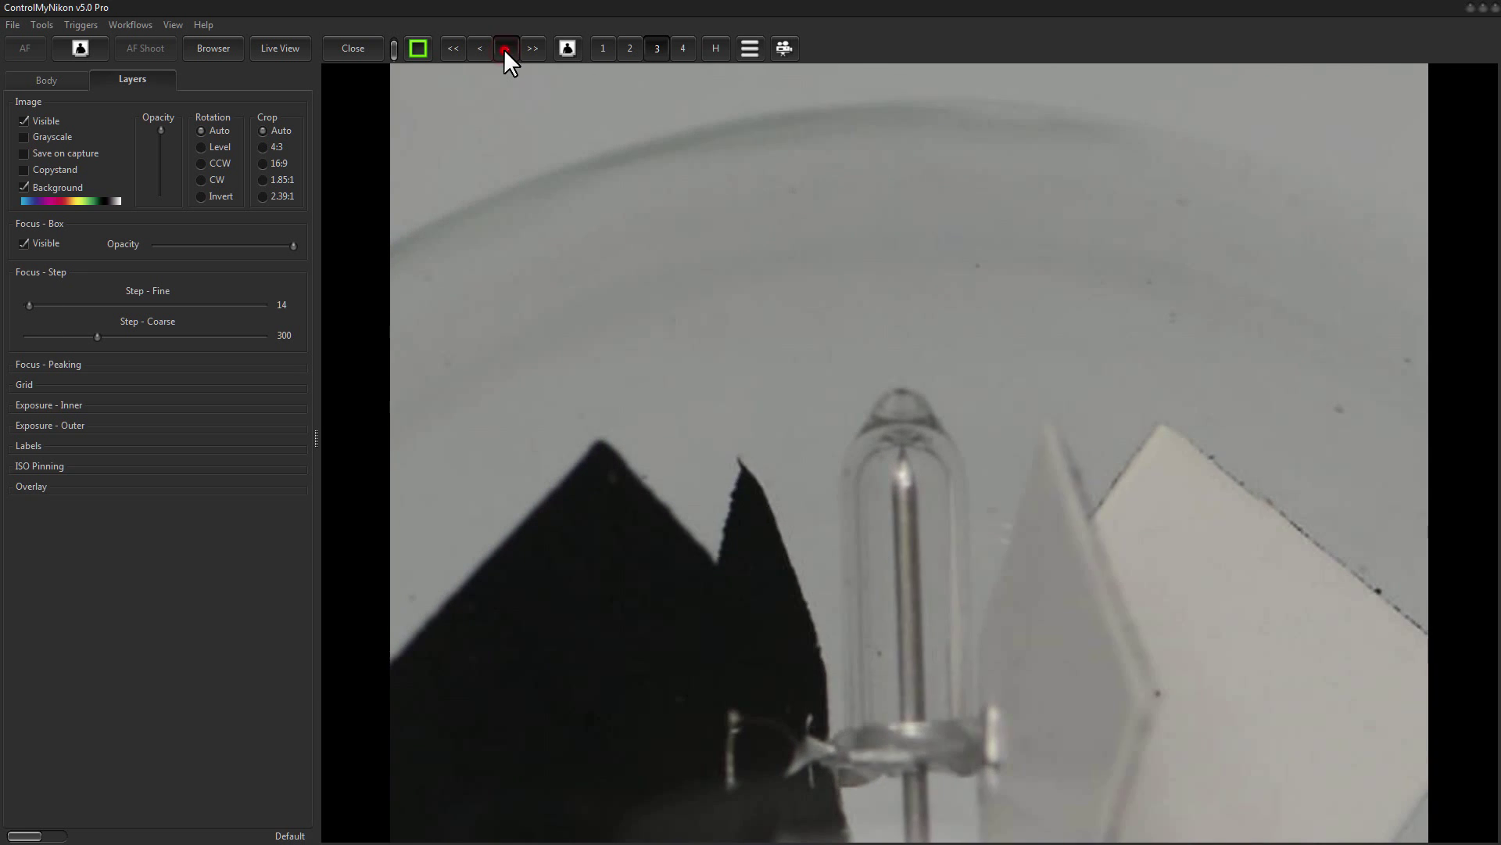
left_click(480, 48)
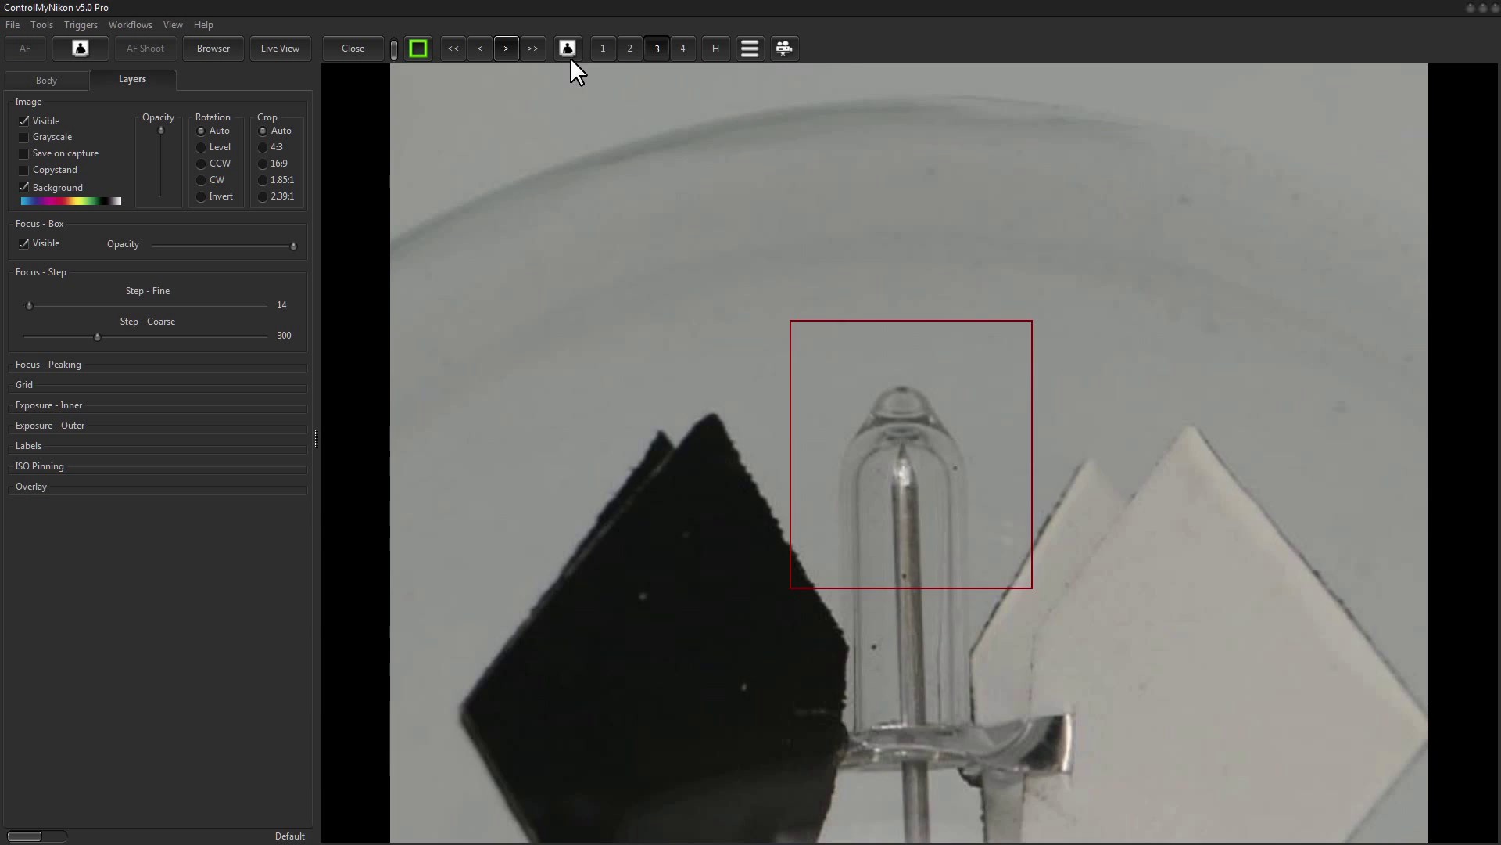
- Return to the full live view and open Workflows > Focus Stacking
left_click(606, 47)
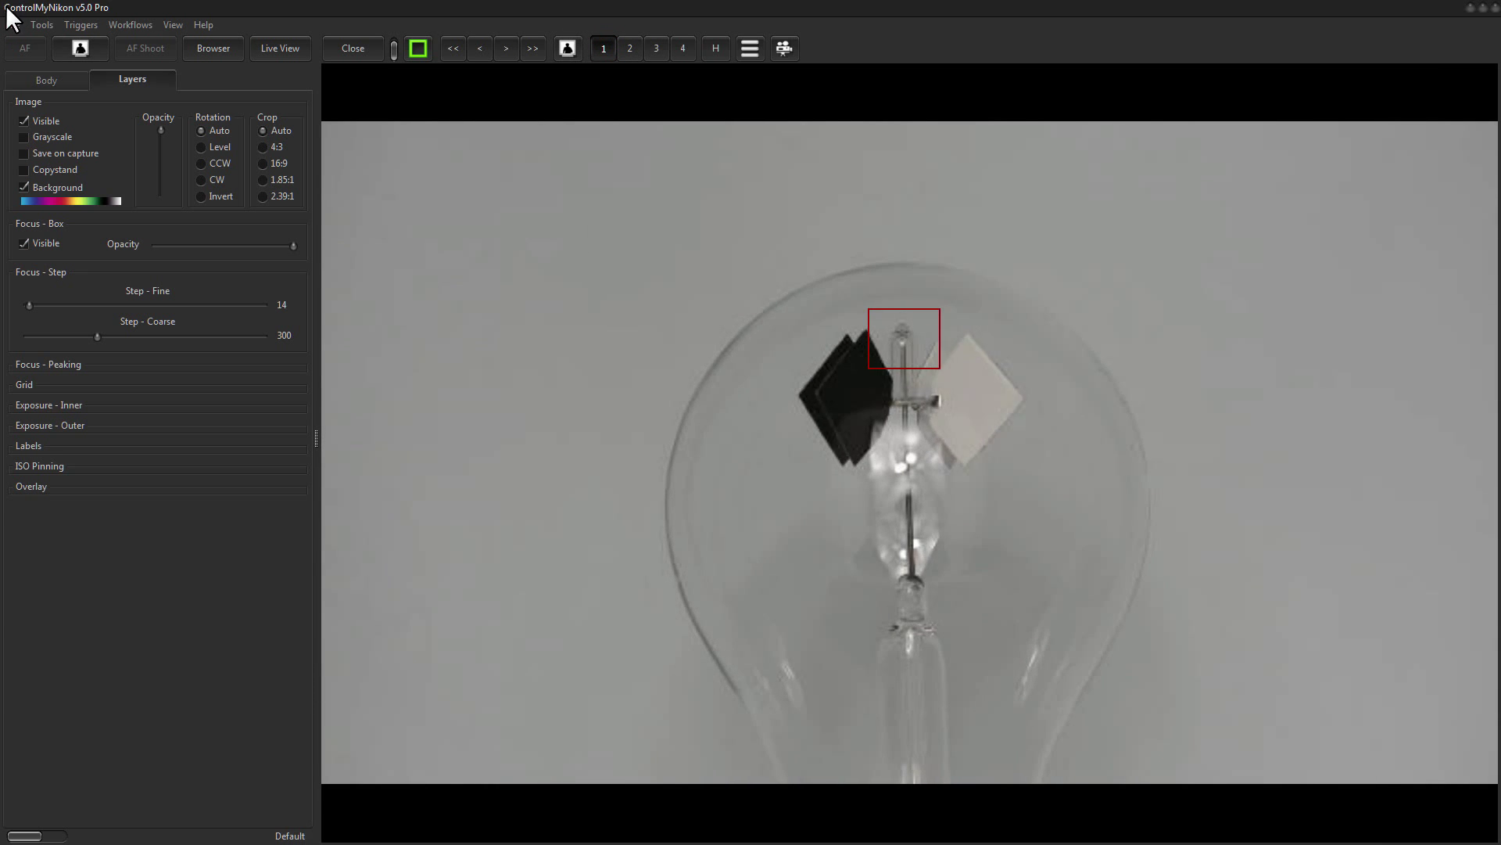
left_click(132, 25)
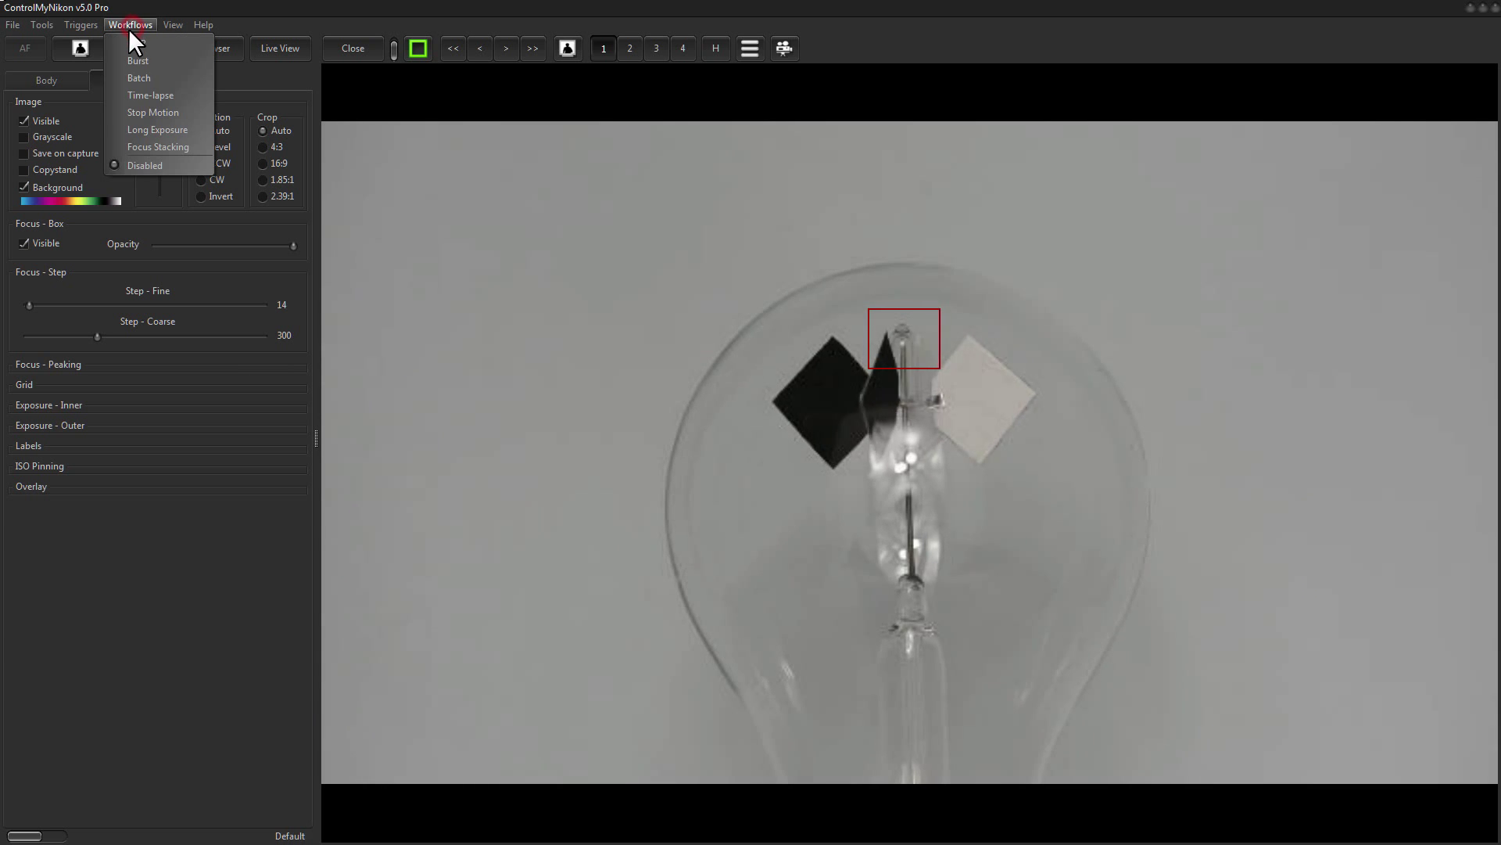
left_click(156, 147)
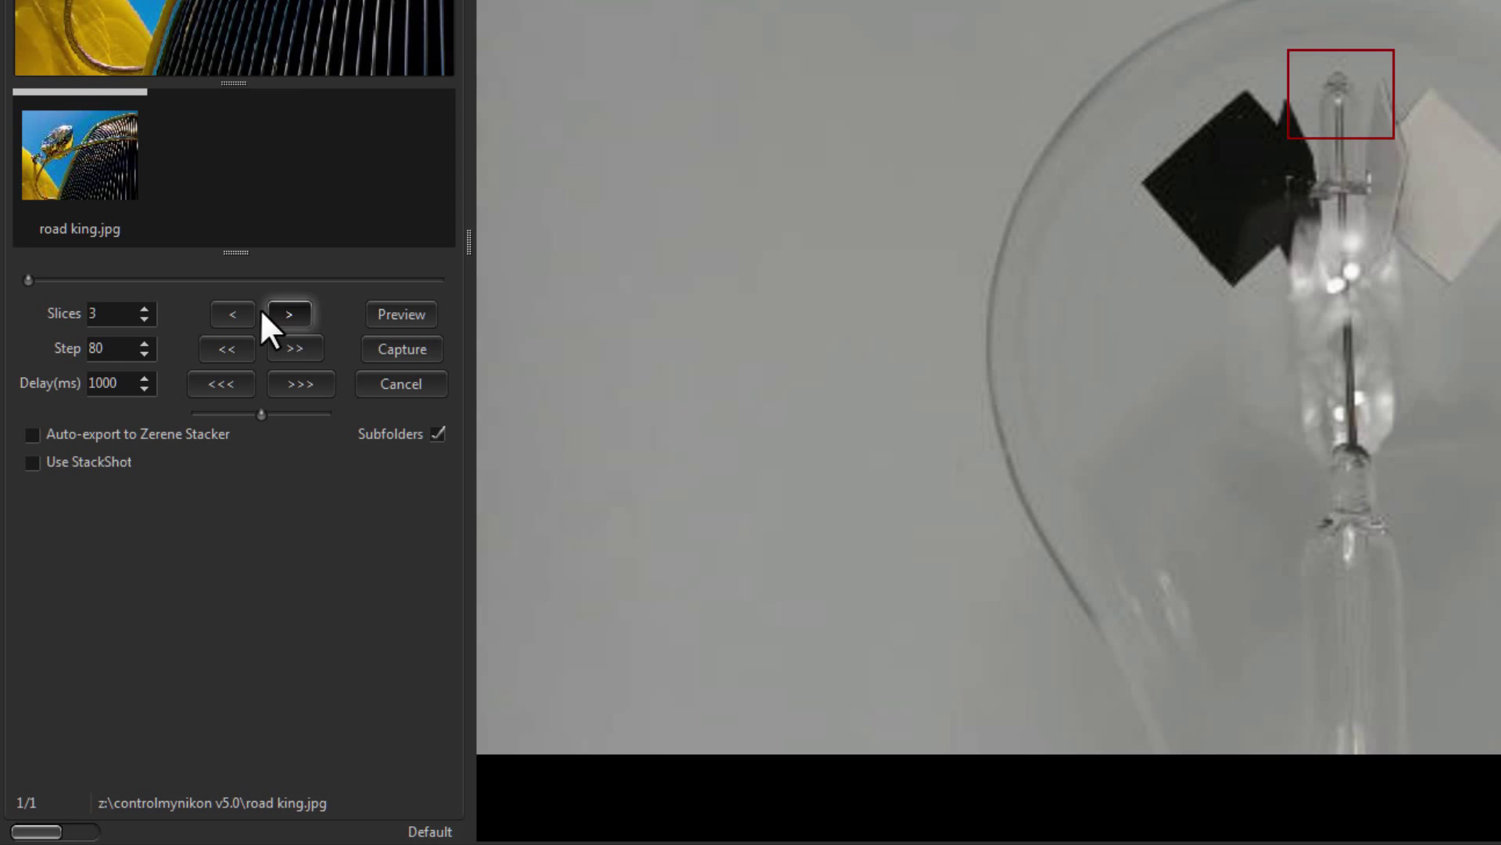
- Try the <, >, <<, >>, <<< and >>> focus steps, then uncheck Use StackShot
left_click(291, 349)
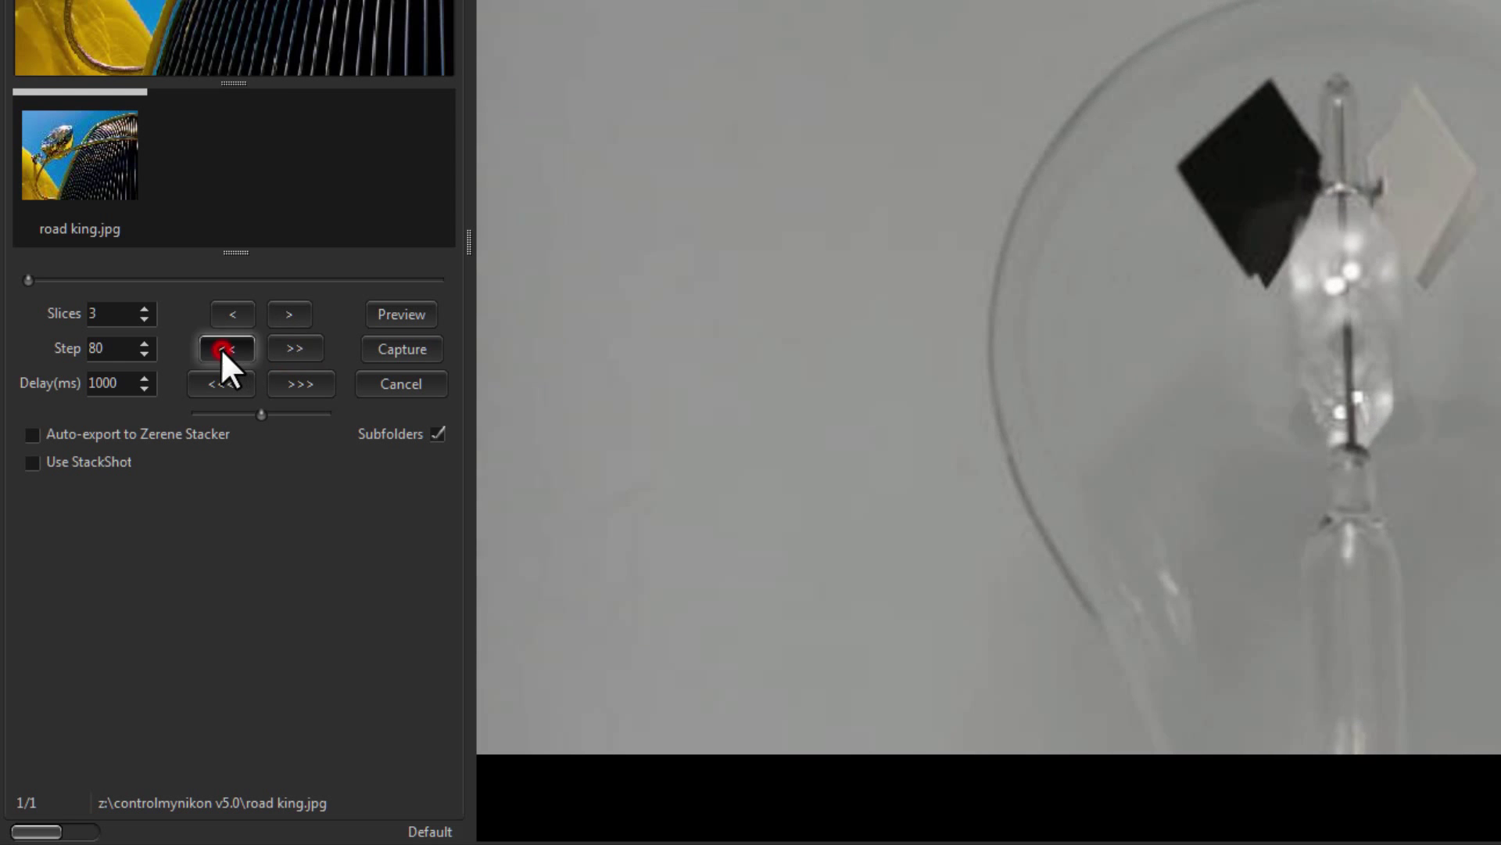
left_click(284, 313)
left_click(227, 315)
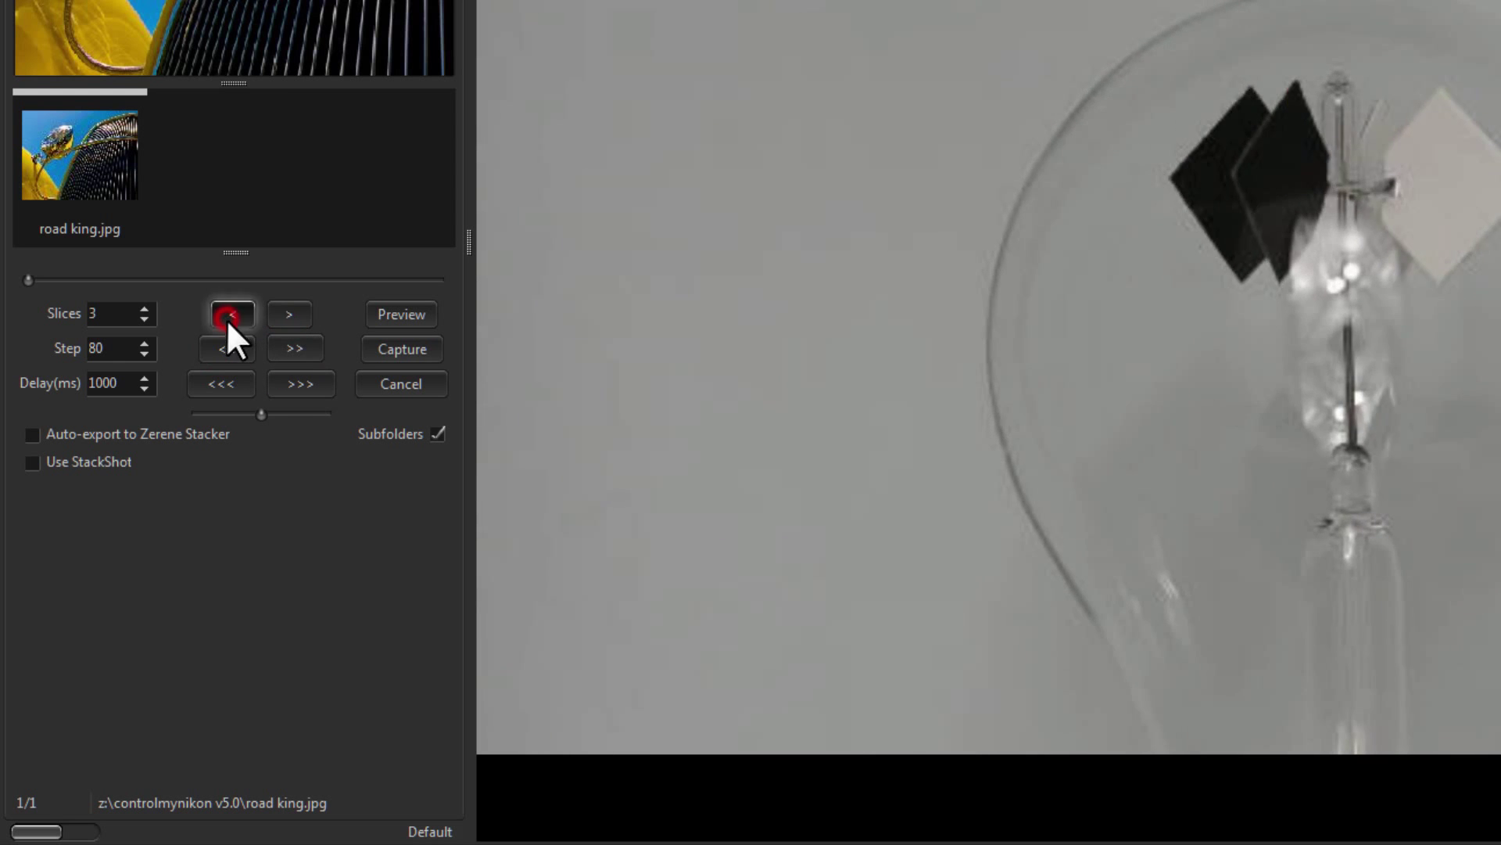
left_click(301, 382)
left_click(237, 380)
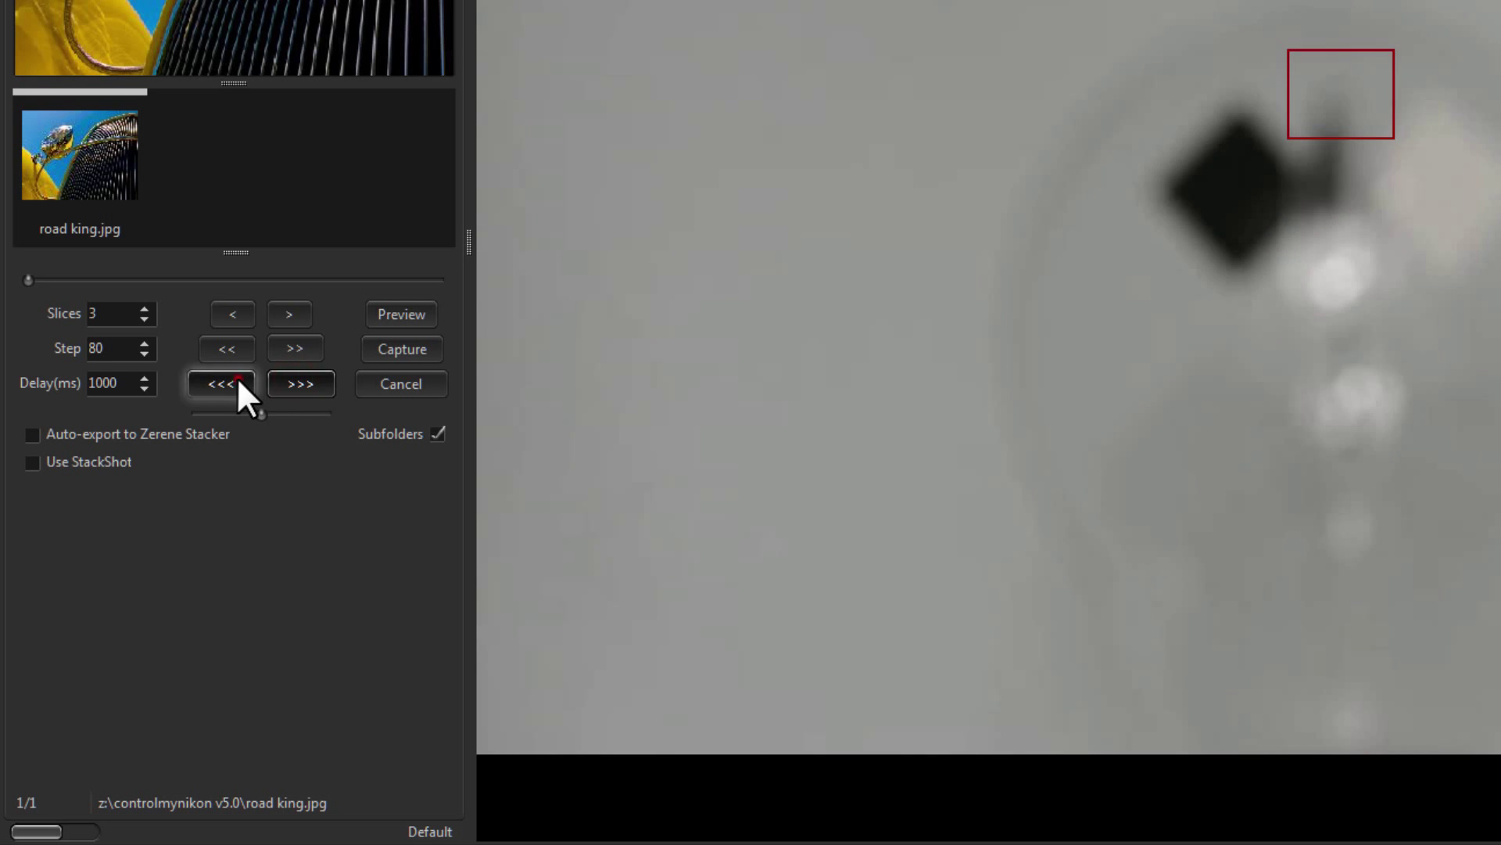
left_click(301, 384)
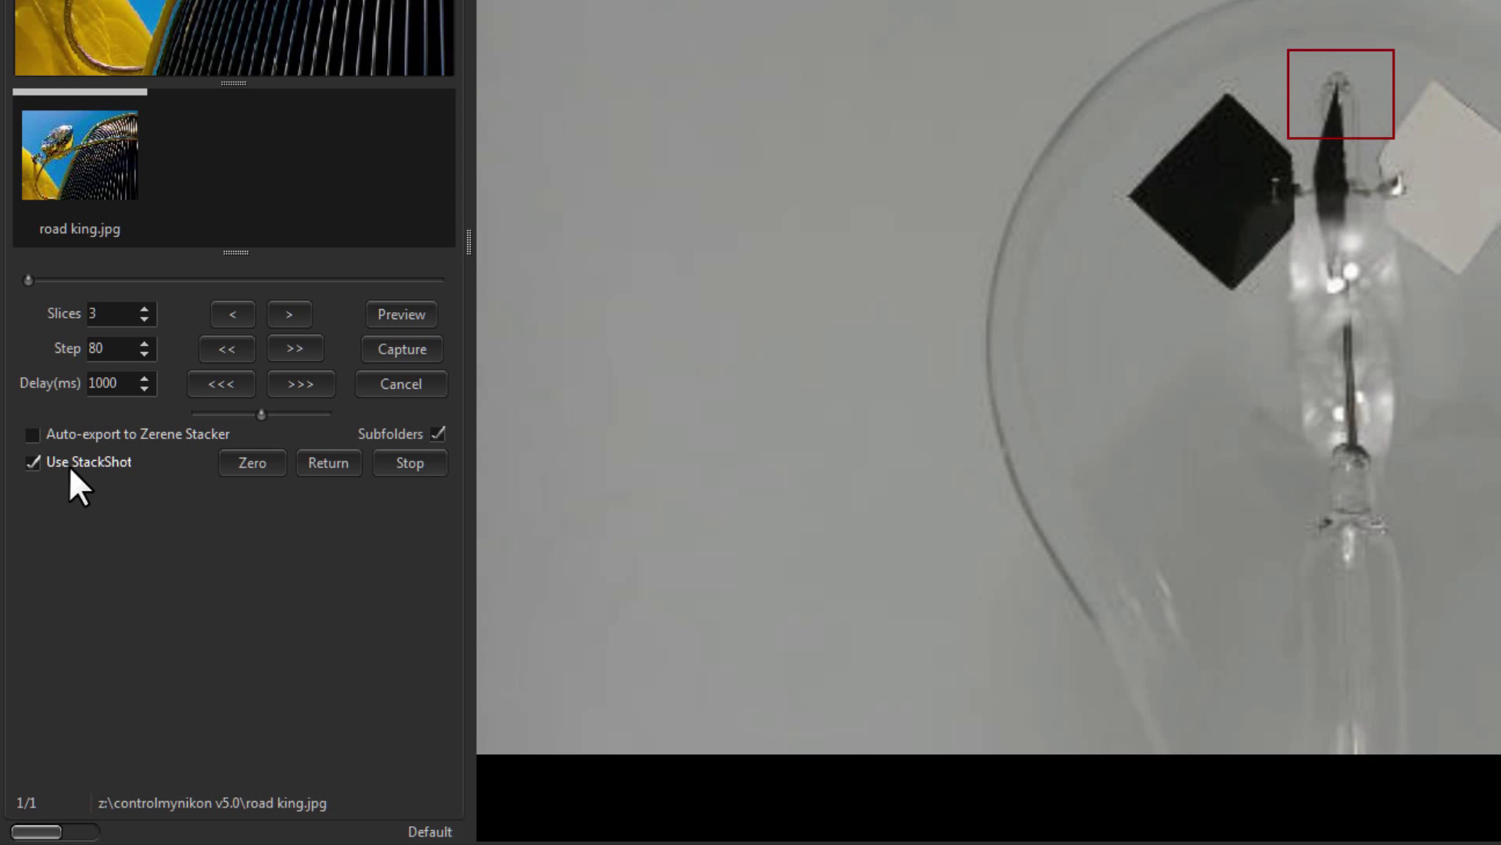
left_click(31, 460)
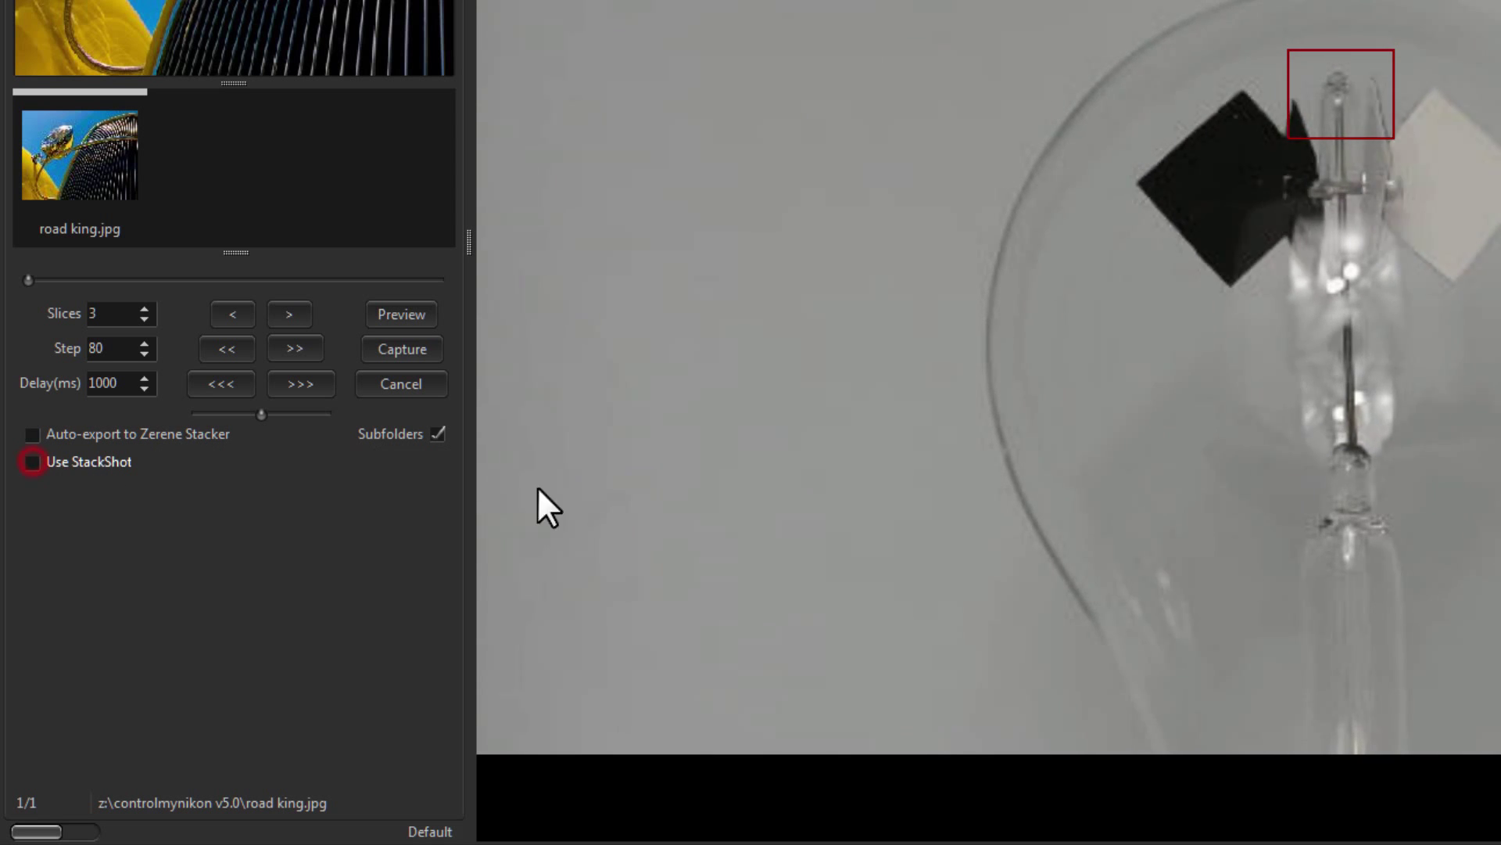
left_click(686, 301)
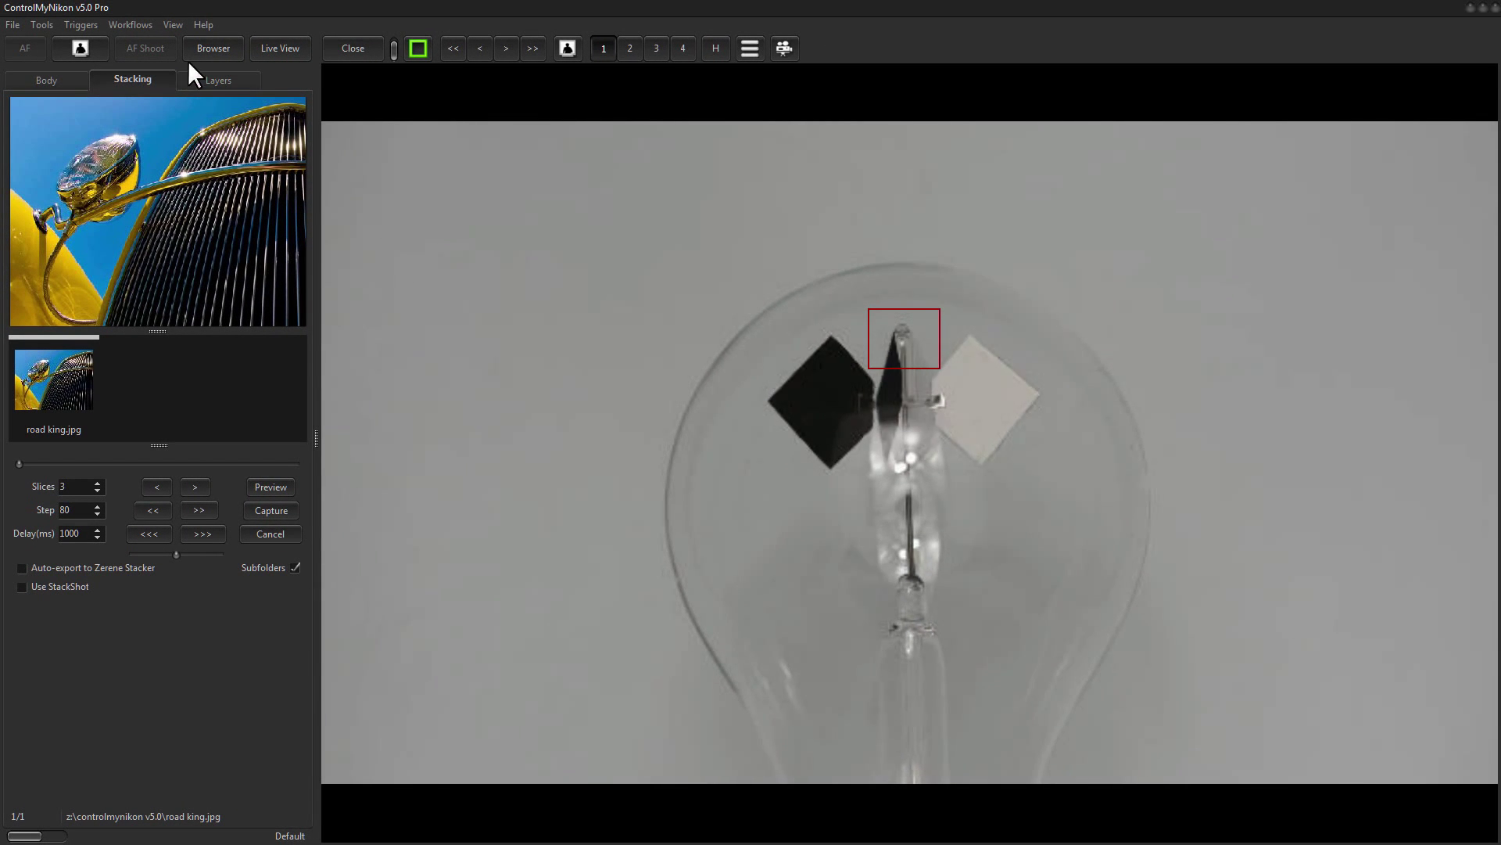
- Set the workflow to Disabled and uncheck Layers so only the Body tab remains
left_click(140, 20)
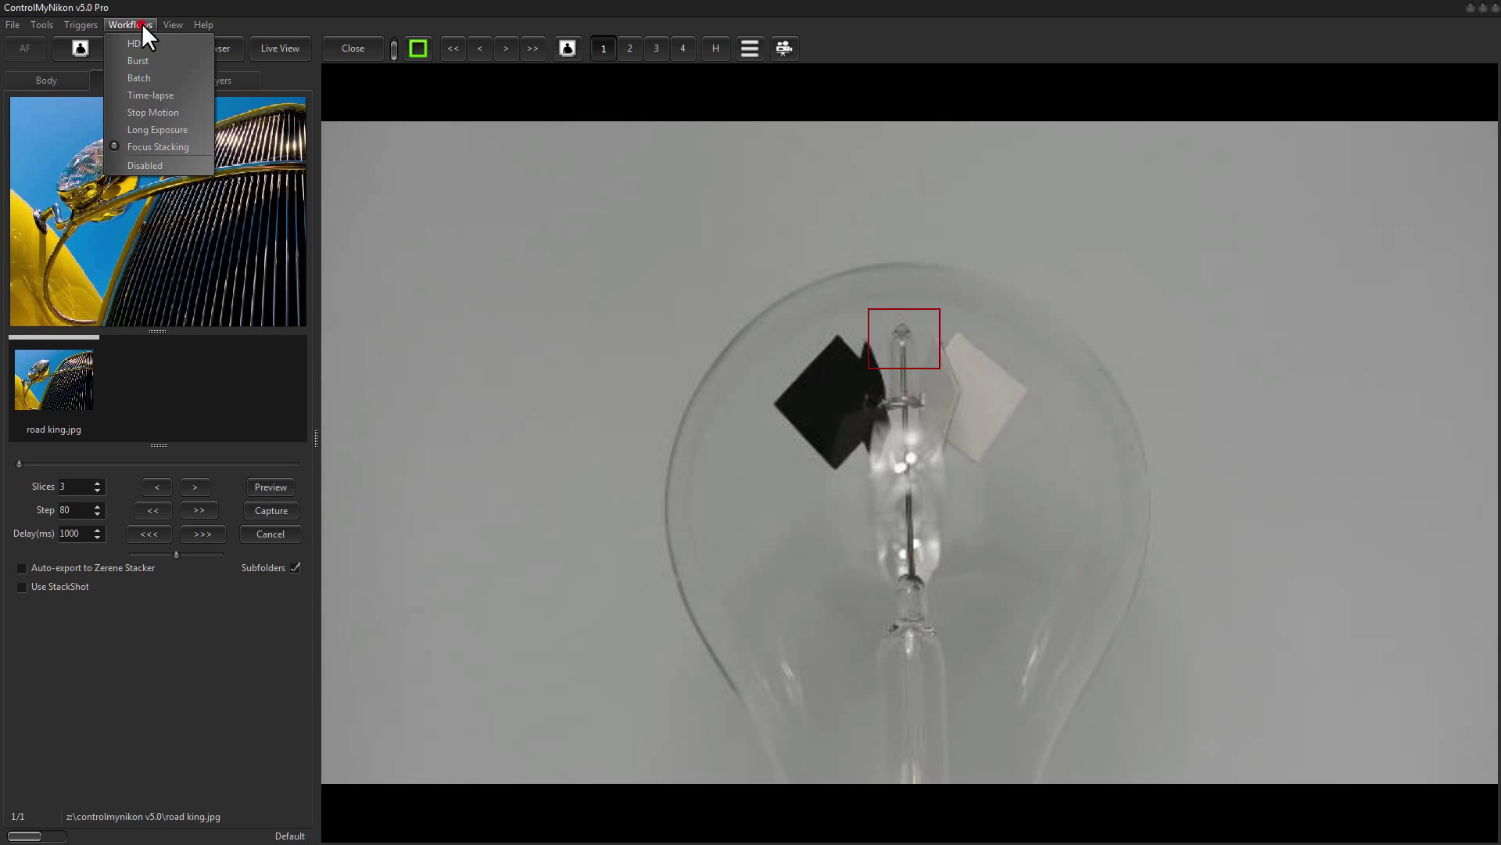
left_click(159, 168)
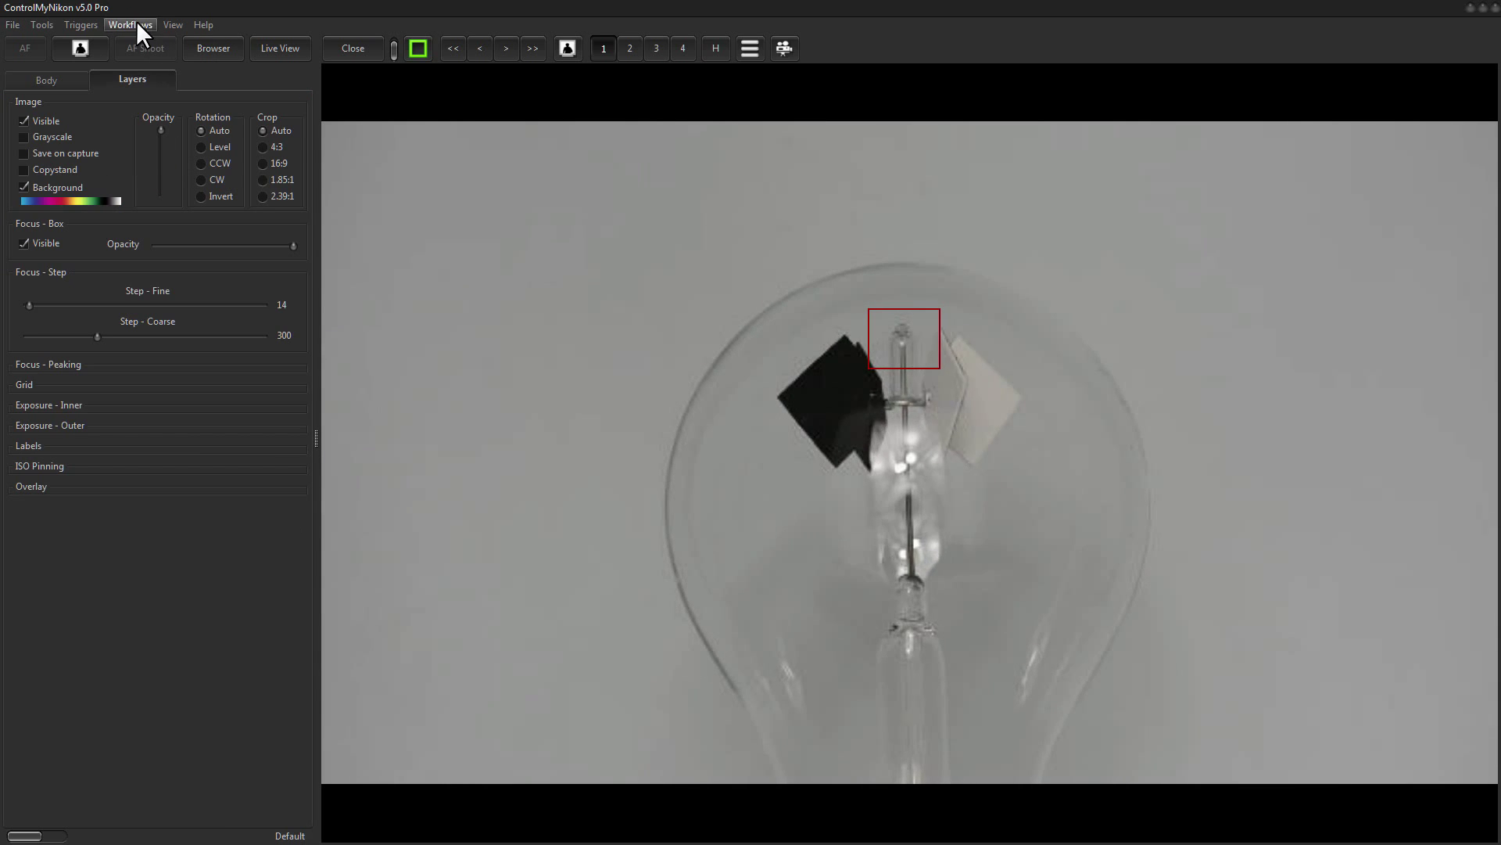
left_click(174, 25)
left_click(194, 148)
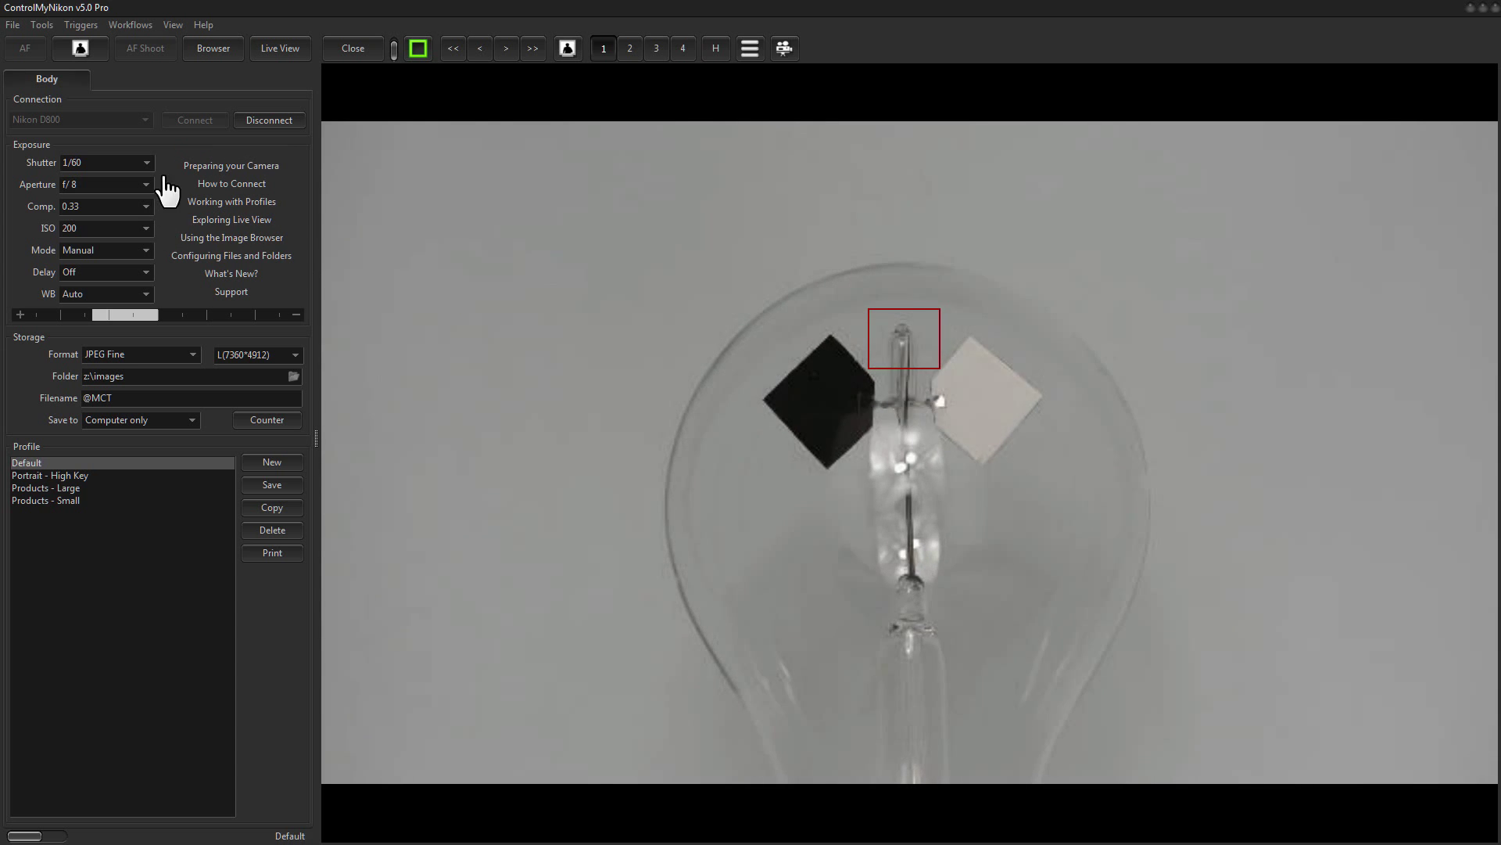
- Read the Preparing Your Camera help page's D800/D800E settings in Chrome, then close the browser
left_click(242, 167)
scroll(453, 397, "down", 8)
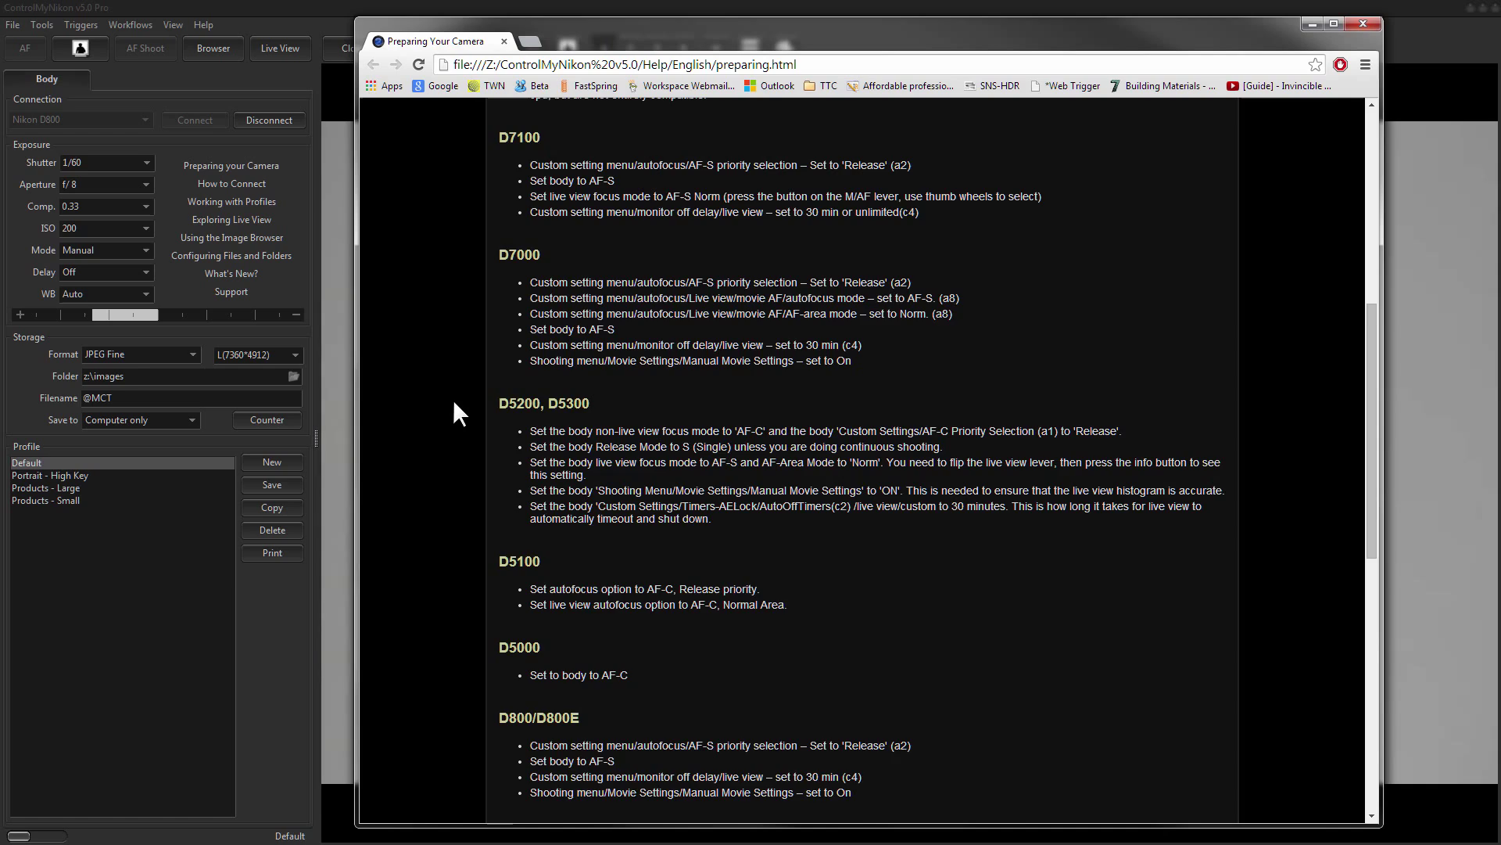
scroll(454, 402, "up", 3)
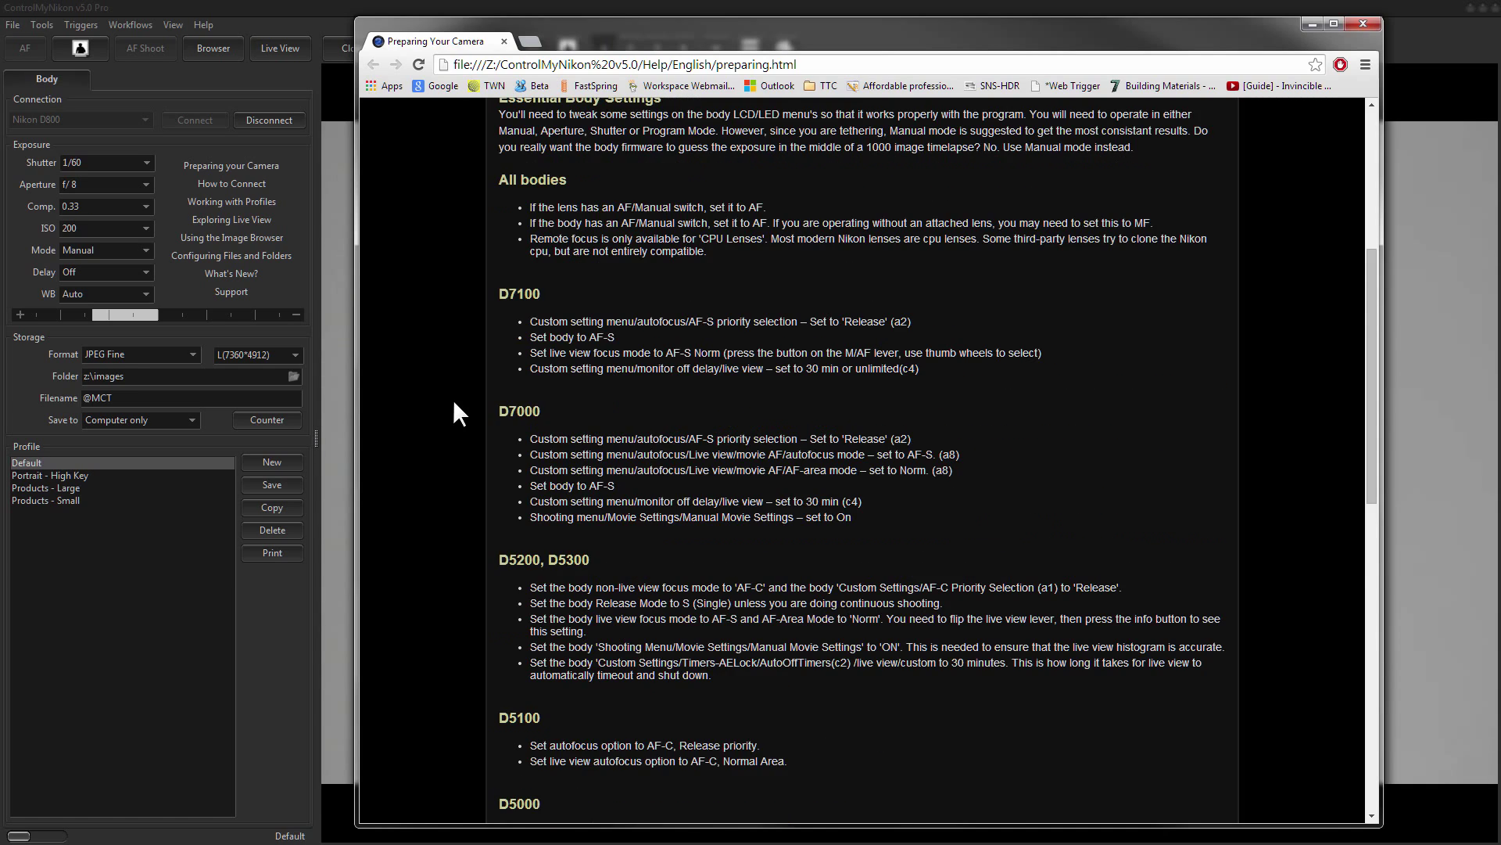
scroll(454, 403, "down", 6)
scroll(454, 403, "down", 5)
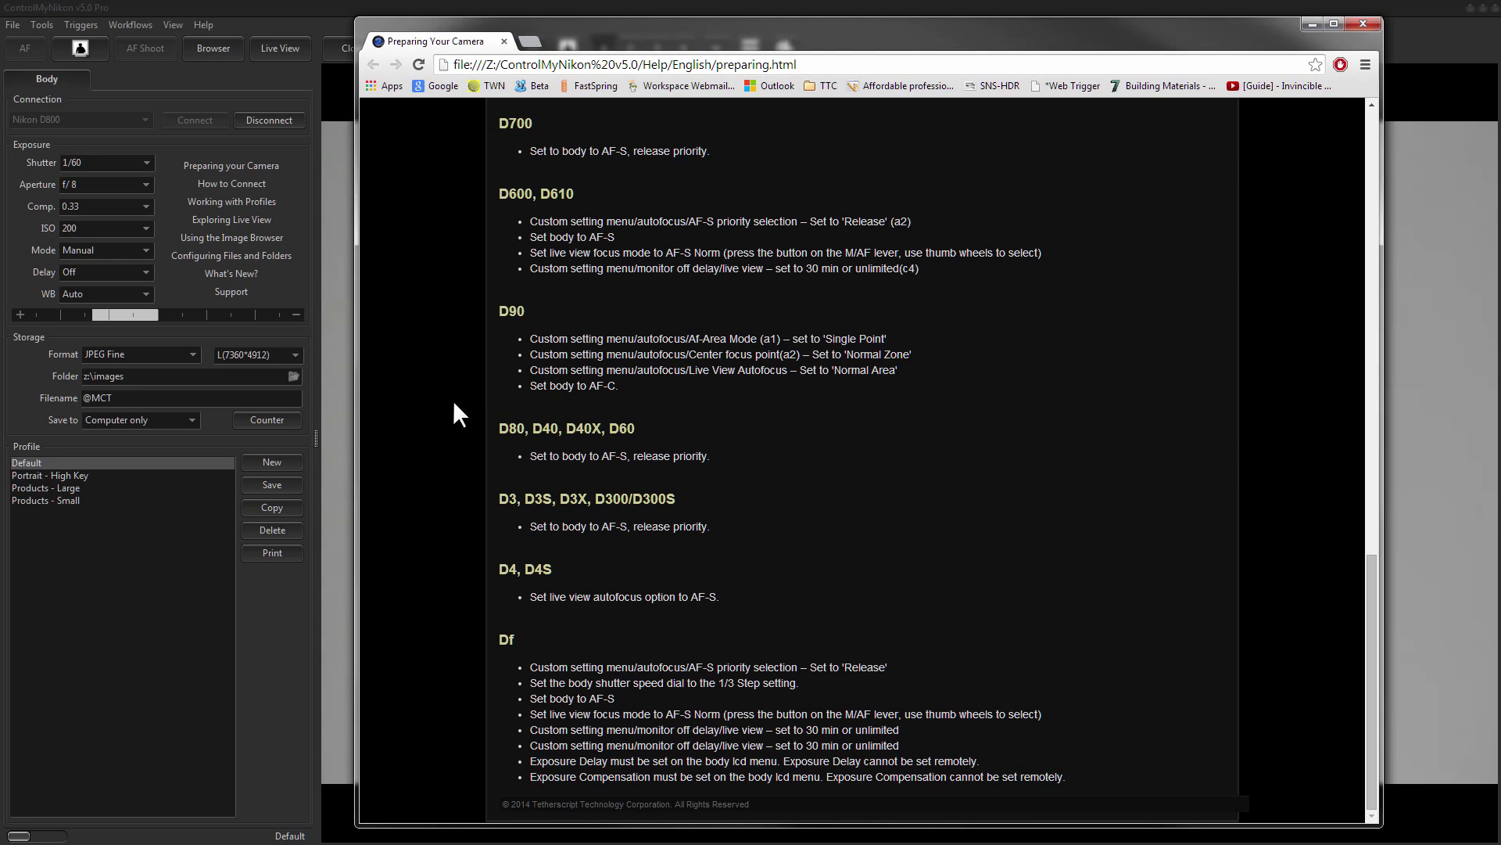
scroll(421, 410, "up", 3)
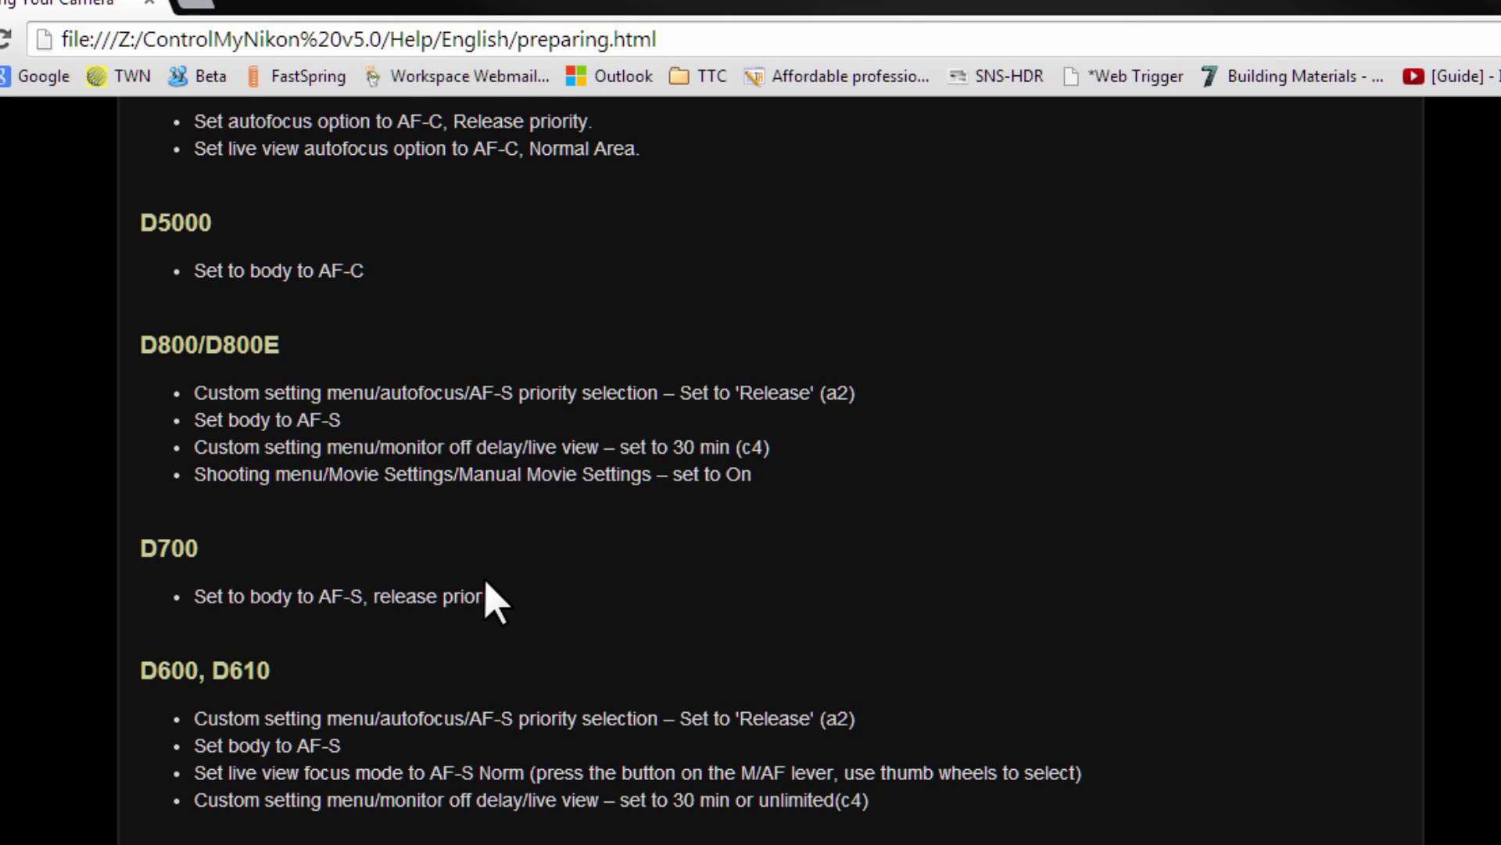
scroll(491, 602, "up", 15)
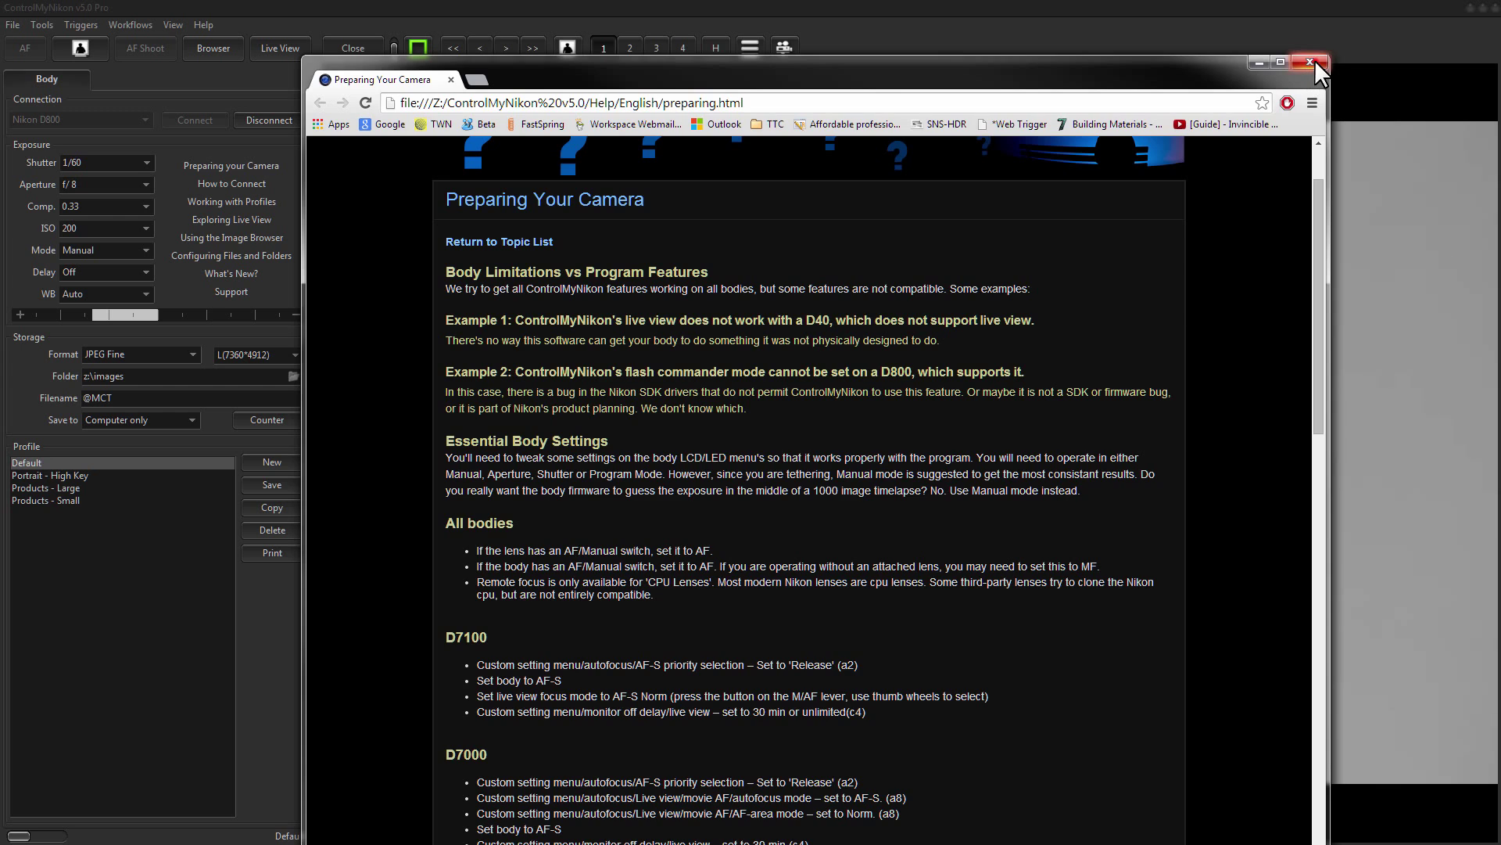
left_click(1311, 62)
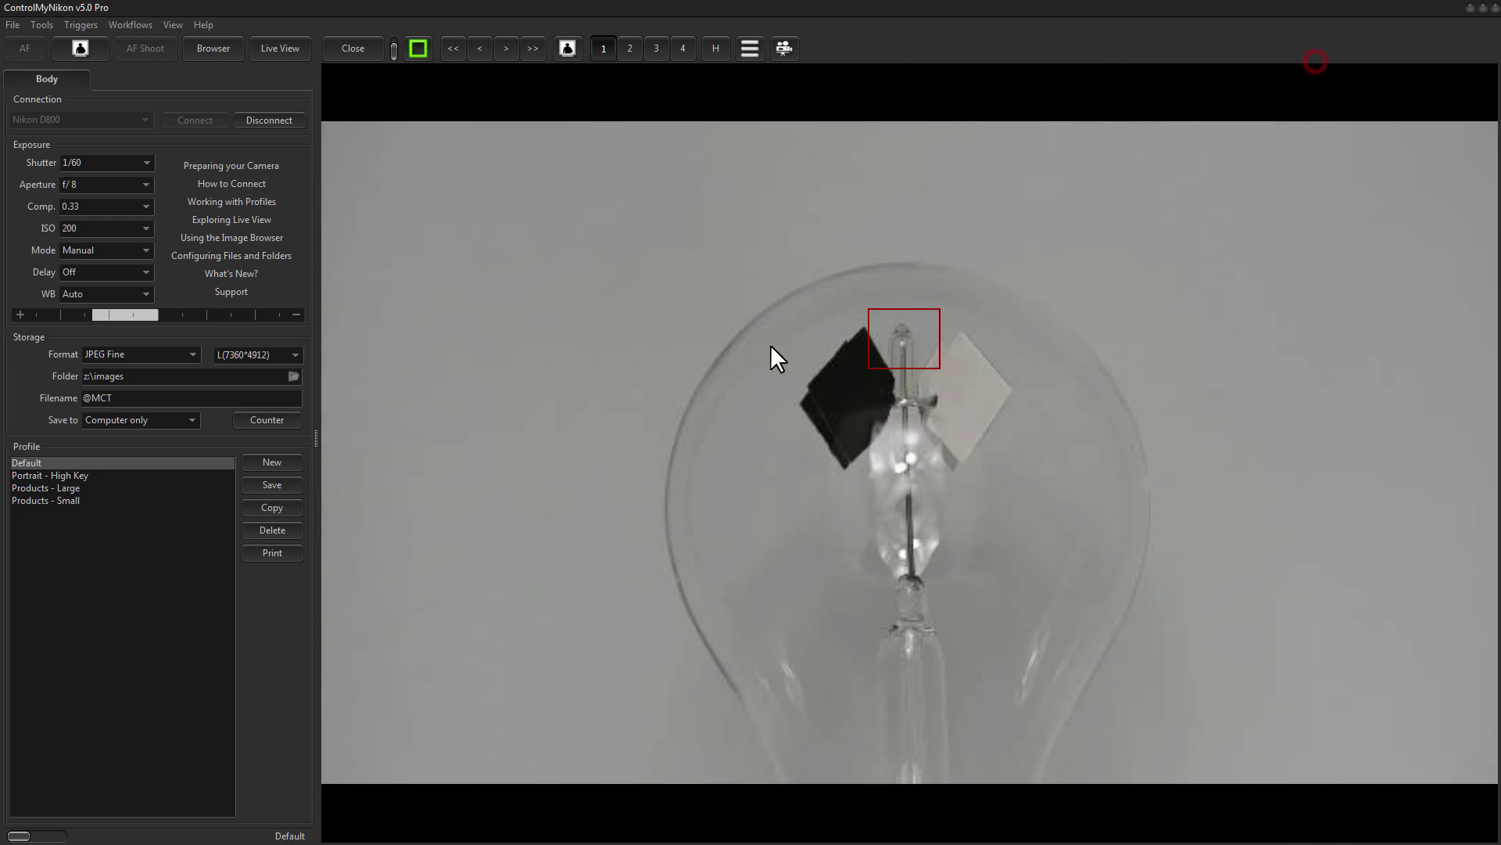